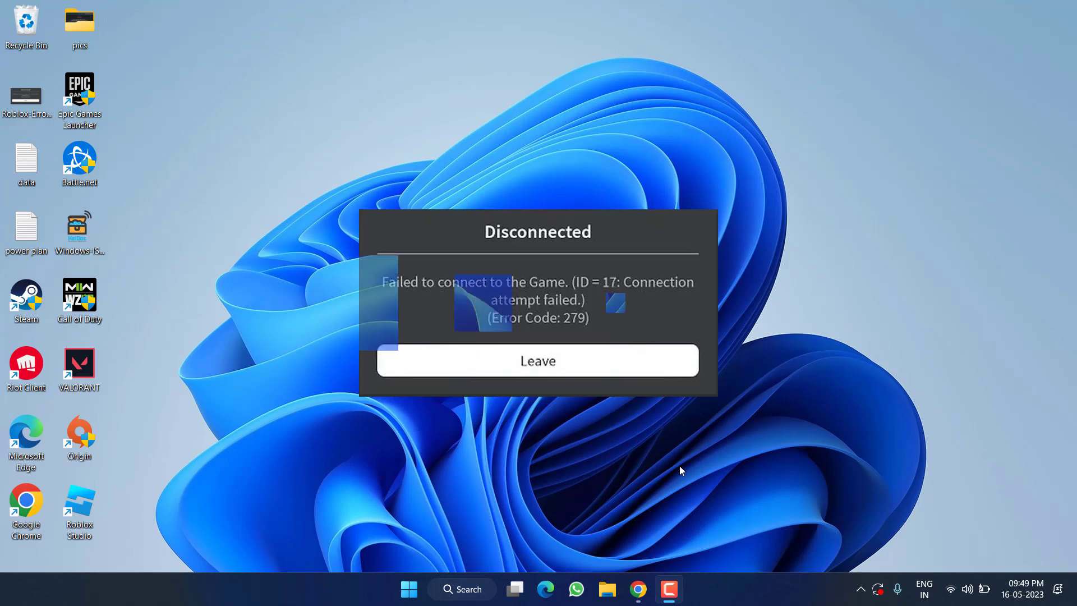
- Review the pending updates on the Windows Update page, then close Settings
{"action": "key", "text": "super+i"}
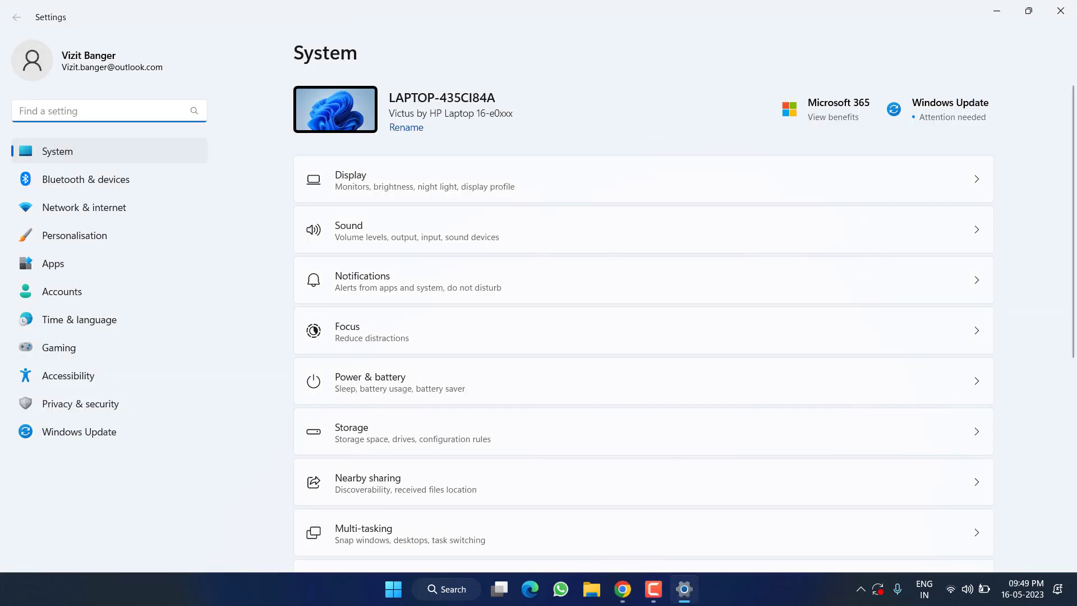
{"action": "left_click", "coordinate": [88, 433]}
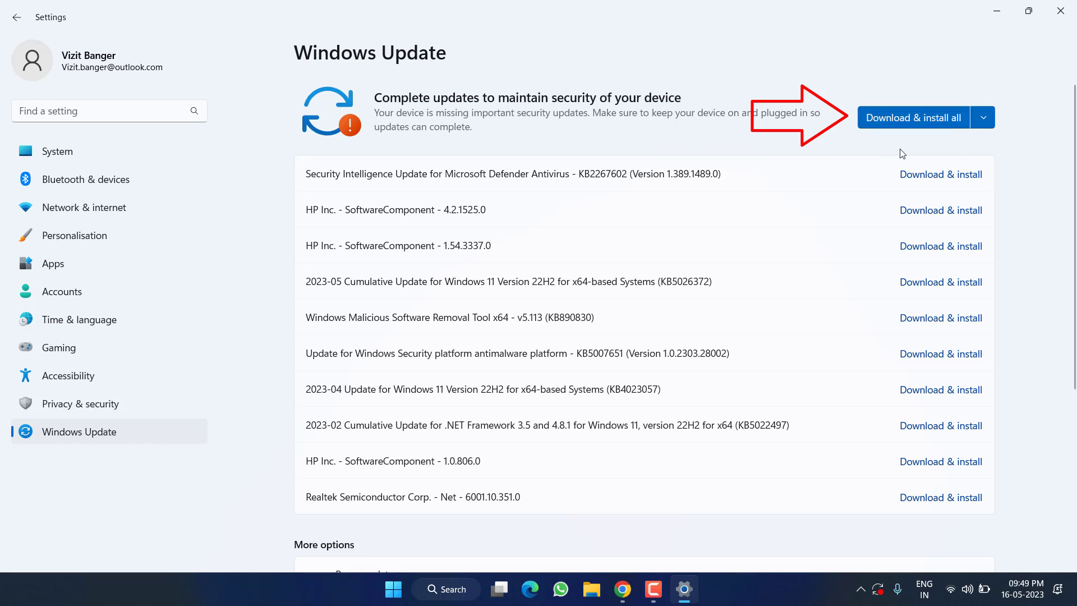
{"action": "left_click", "coordinate": [1060, 10]}
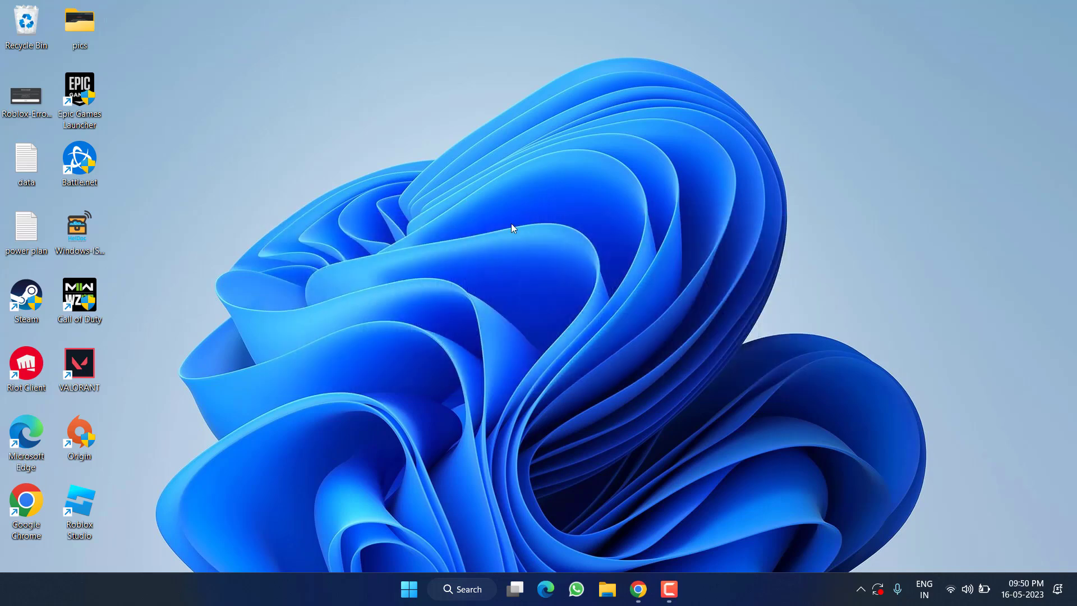
- Open Chrome's Manage extensions page listing AIPRM, Grammarly and TubeBuddy, then minimise Chrome
{"action": "left_click", "coordinate": [639, 589]}
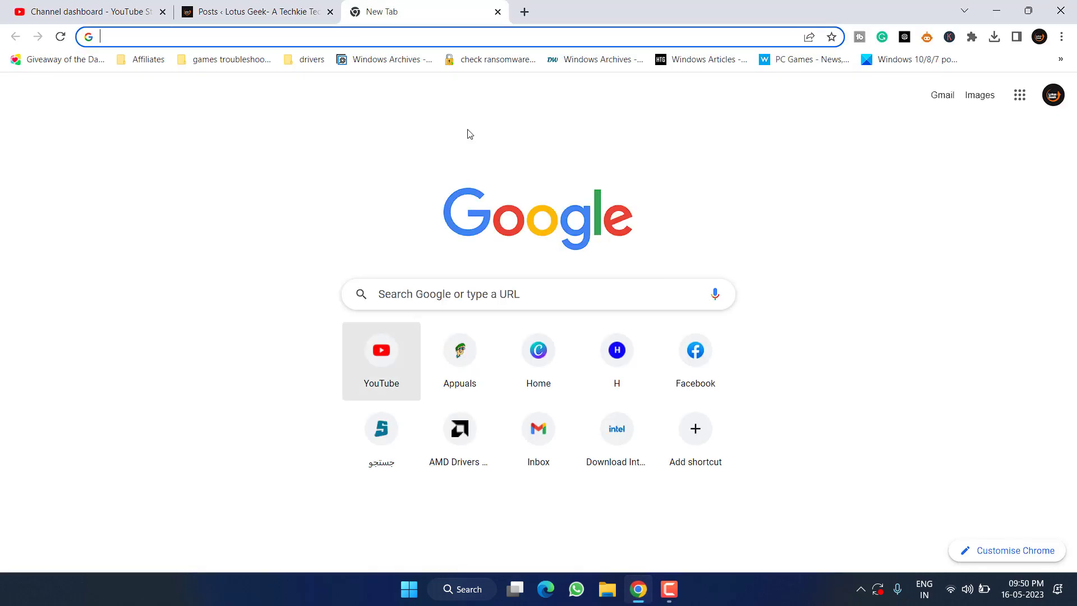
{"action": "left_click", "coordinate": [975, 38]}
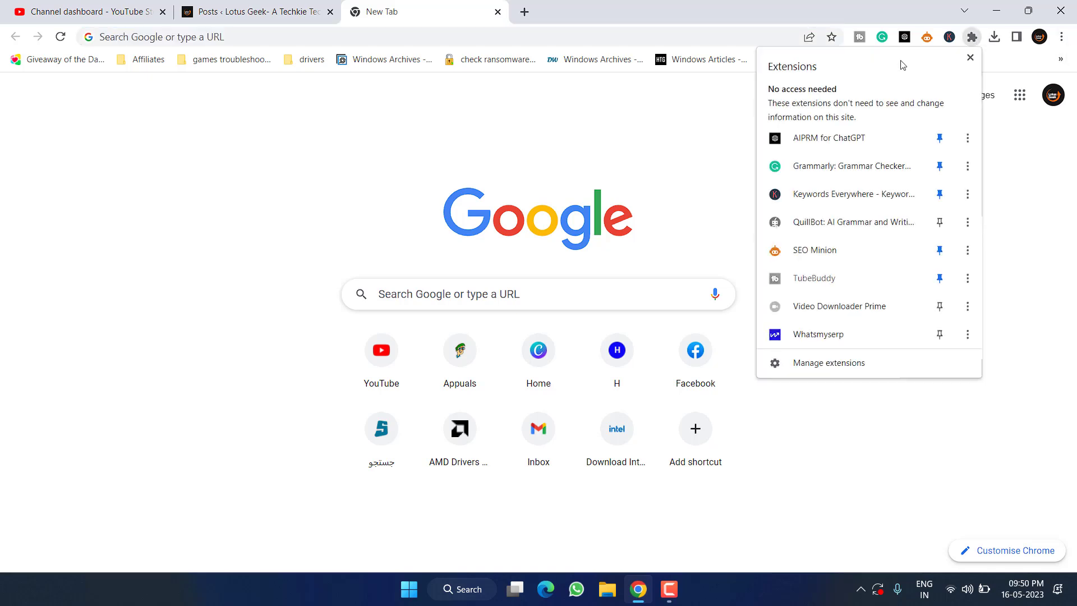
{"action": "left_click", "coordinate": [829, 366]}
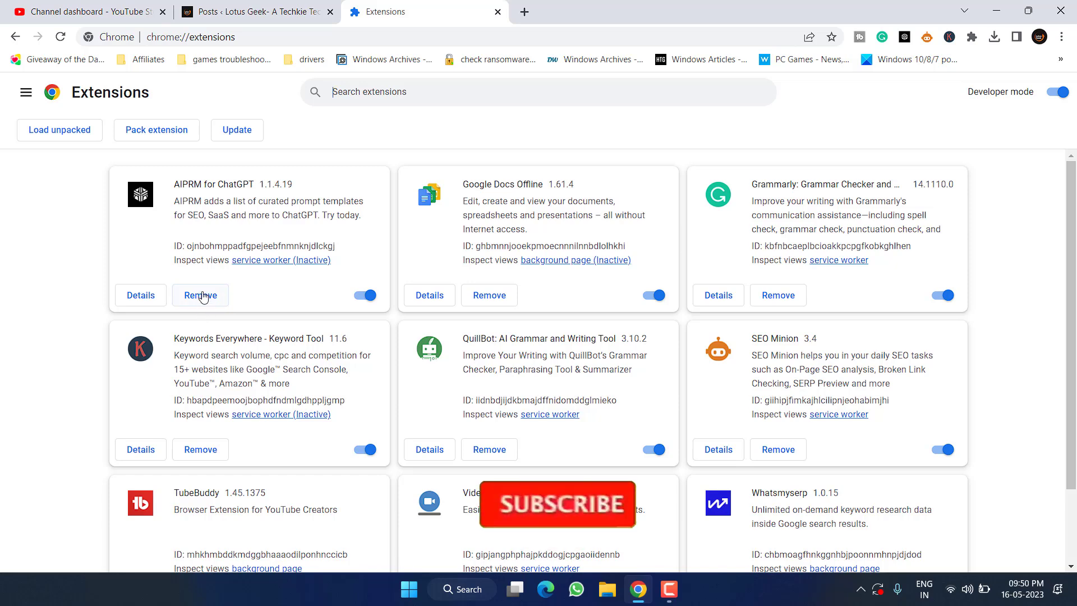
{"action": "left_click", "coordinate": [997, 11]}
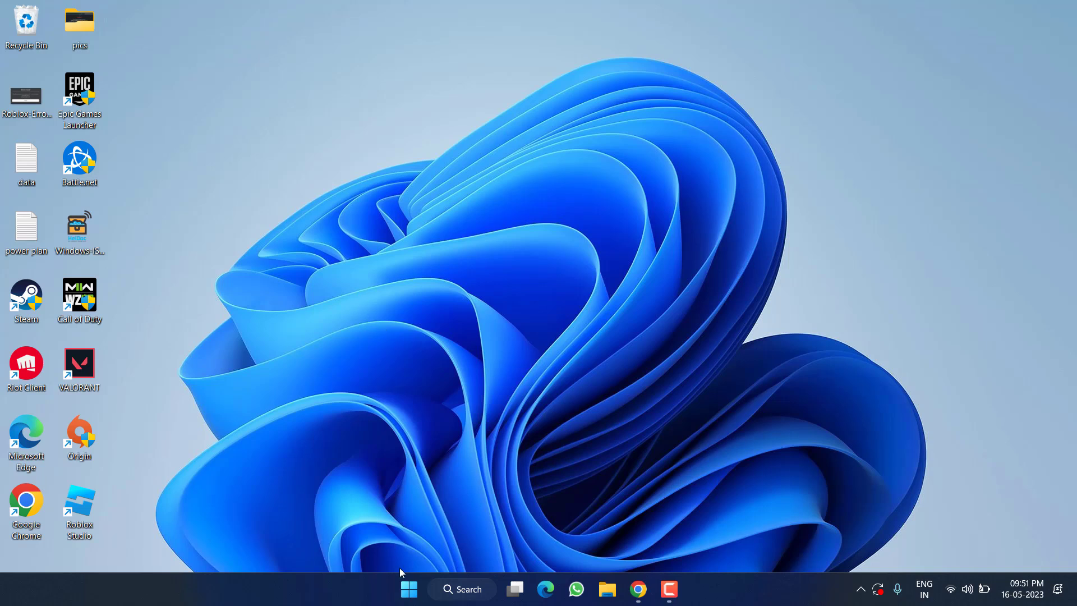
- Run ncpa.cpl and open the Wi-Fi connection's Properties
{"action": "right_click", "coordinate": [409, 589]}
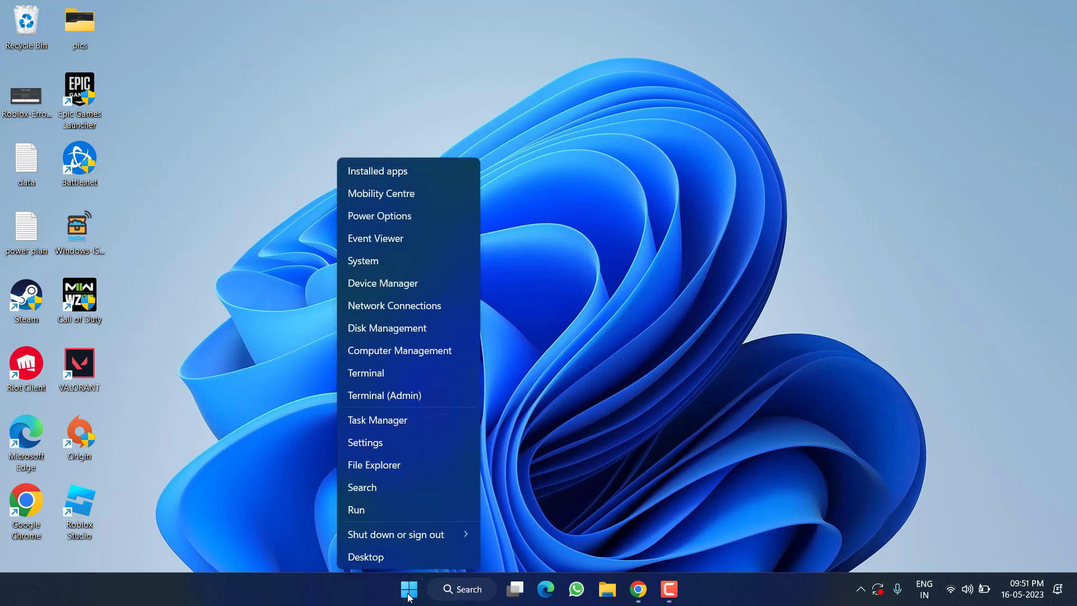
{"action": "left_click", "coordinate": [385, 515]}
{"action": "type", "text": "nc"}
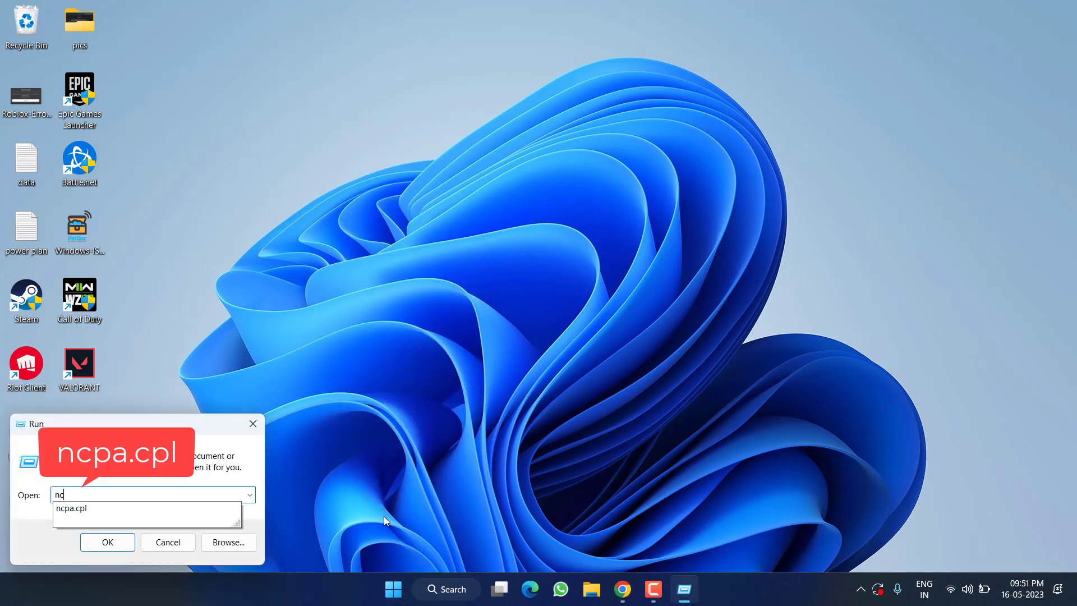
{"action": "key", "text": "Down"}
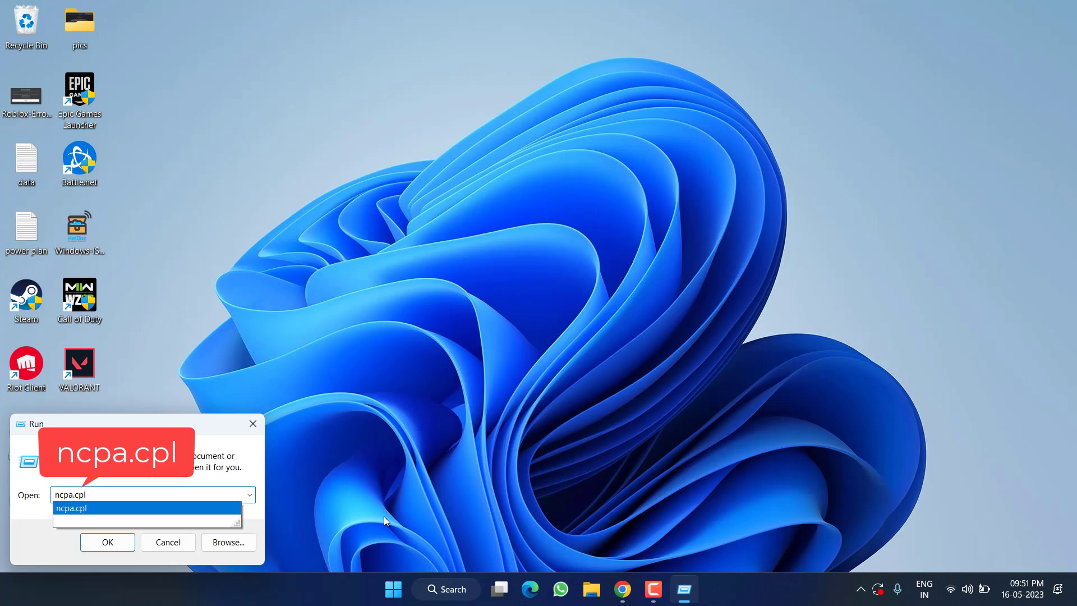
{"action": "key", "text": "Return"}
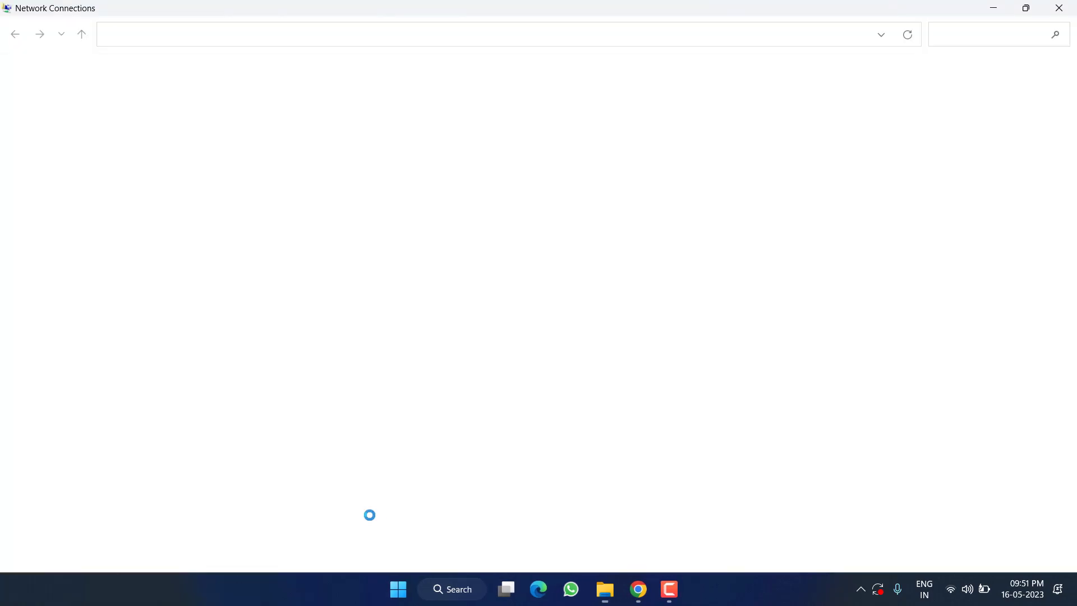
{"action": "left_click", "coordinate": [606, 100]}
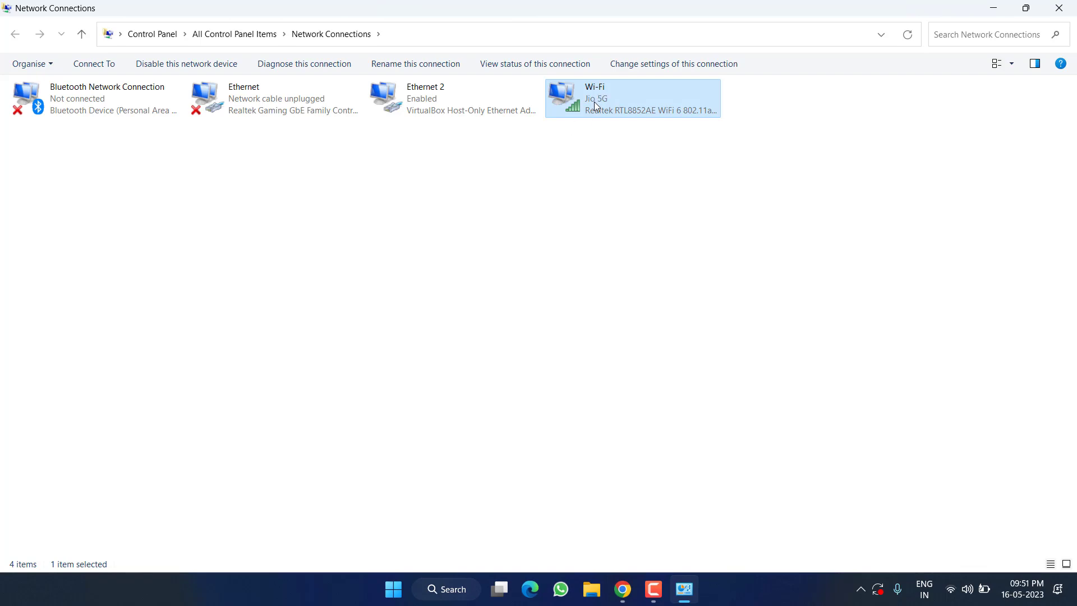
{"action": "right_click", "coordinate": [595, 102]}
{"action": "left_click", "coordinate": [641, 259]}
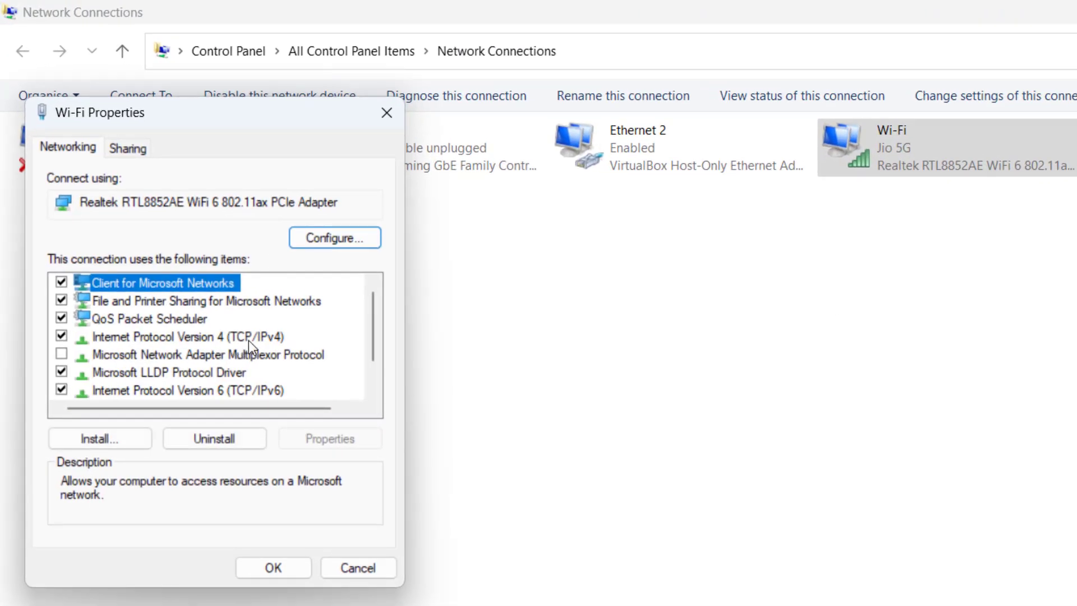
- Set the IPv4 DNS servers to 8.8.8.8 preferred and 8.8.4.4 alternate, and confirm
{"action": "left_click", "coordinate": [248, 339]}
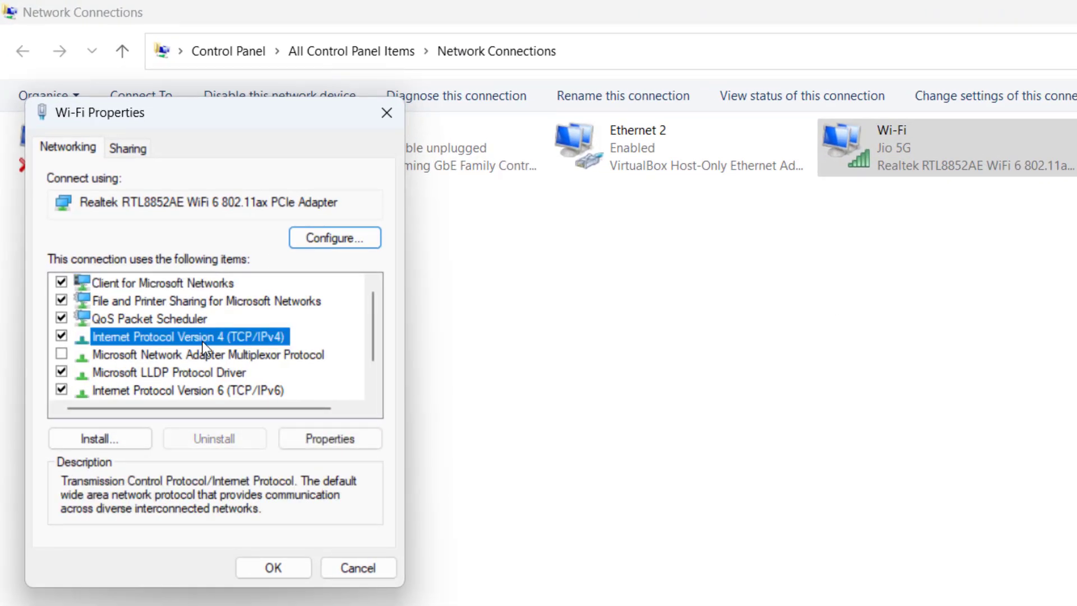
{"action": "left_click", "coordinate": [322, 448]}
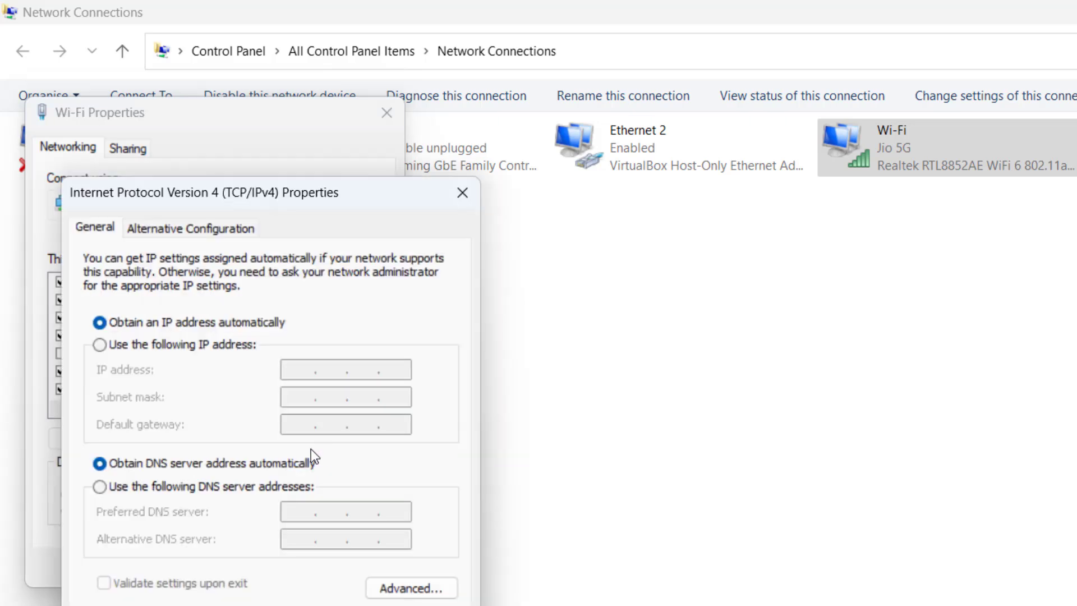
{"action": "left_click", "coordinate": [156, 485]}
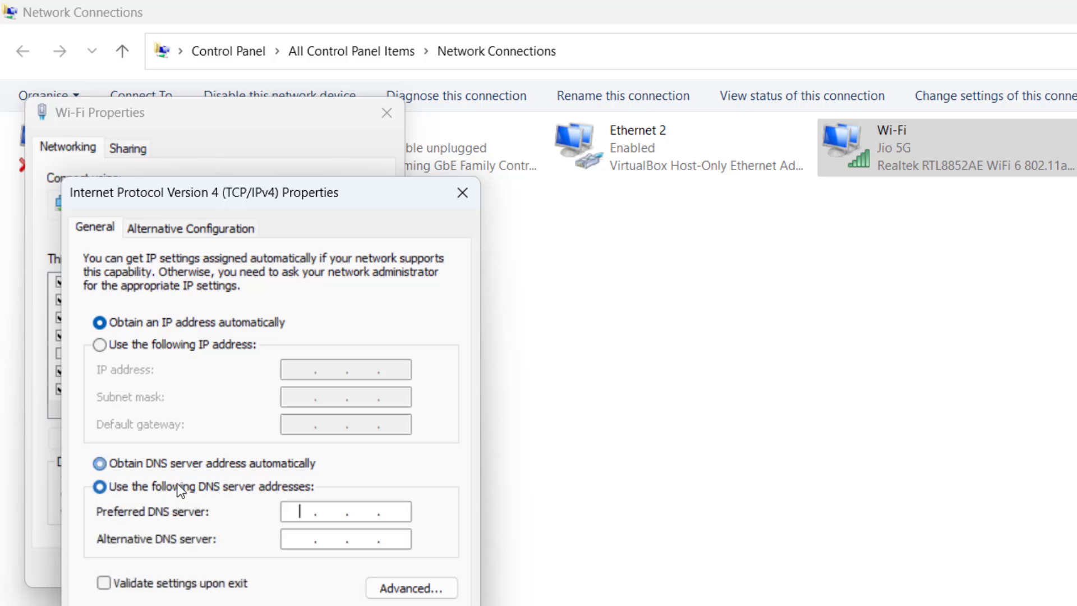
{"action": "type", "text": "8.8.8.8"}
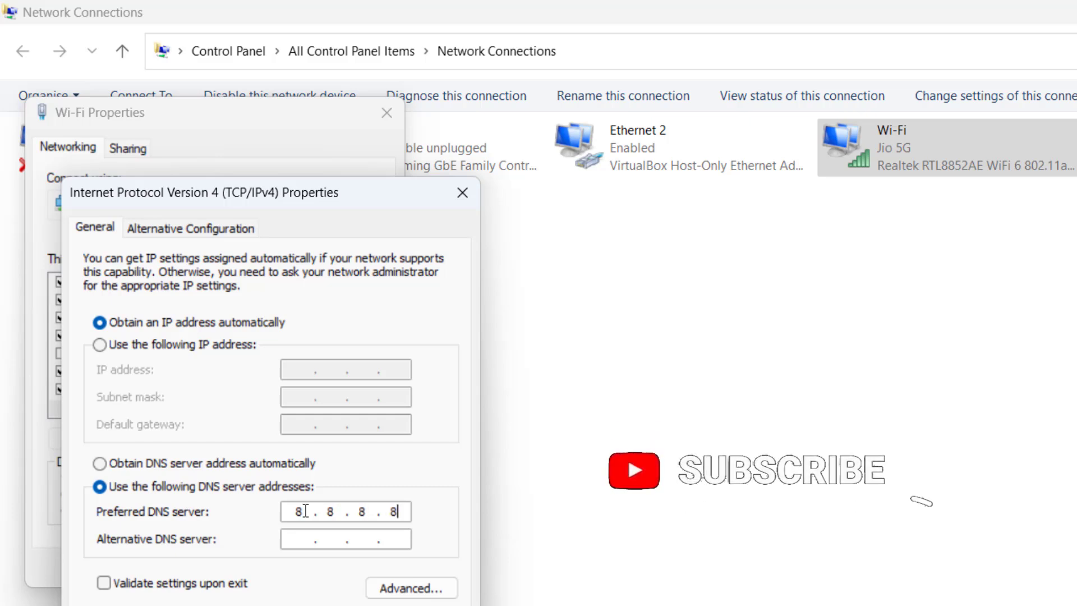
{"action": "key", "text": "Tab"}
{"action": "type", "text": "8.8.4.4"}
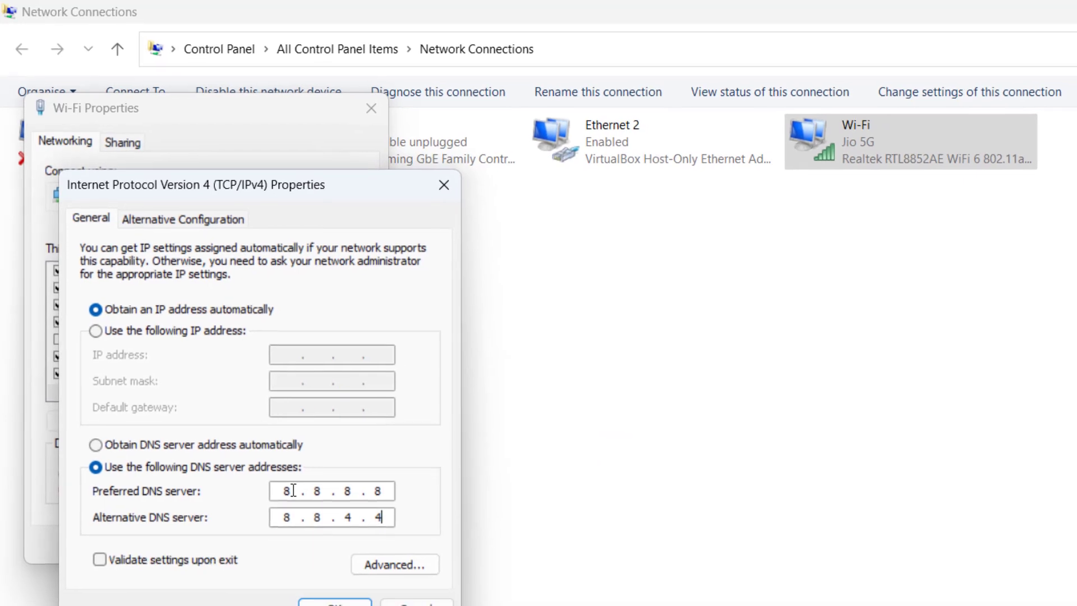
{"action": "left_click", "coordinate": [354, 603]}
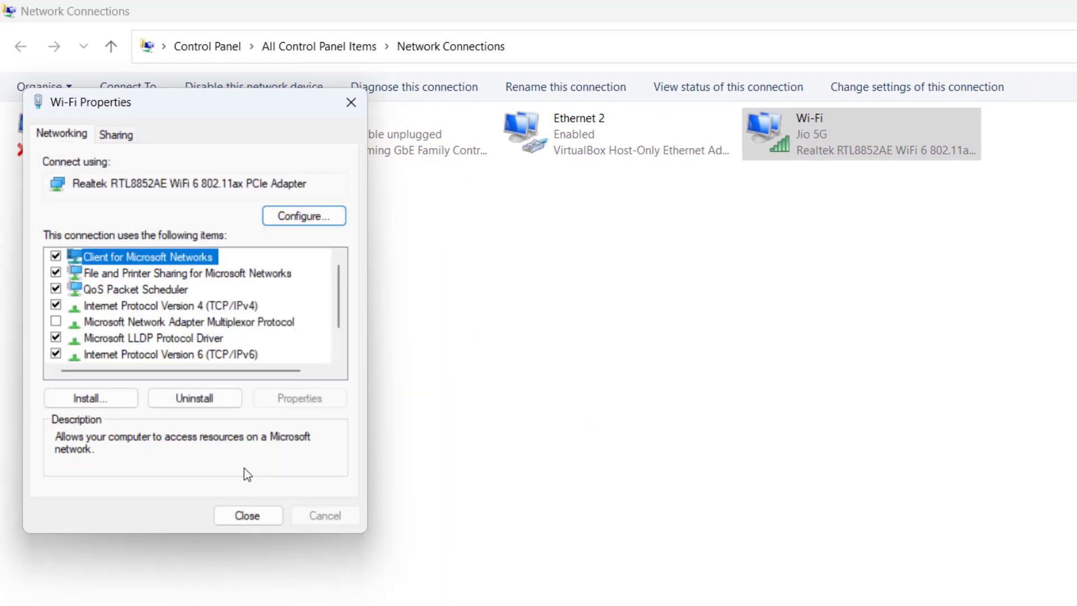
{"action": "left_click", "coordinate": [235, 523]}
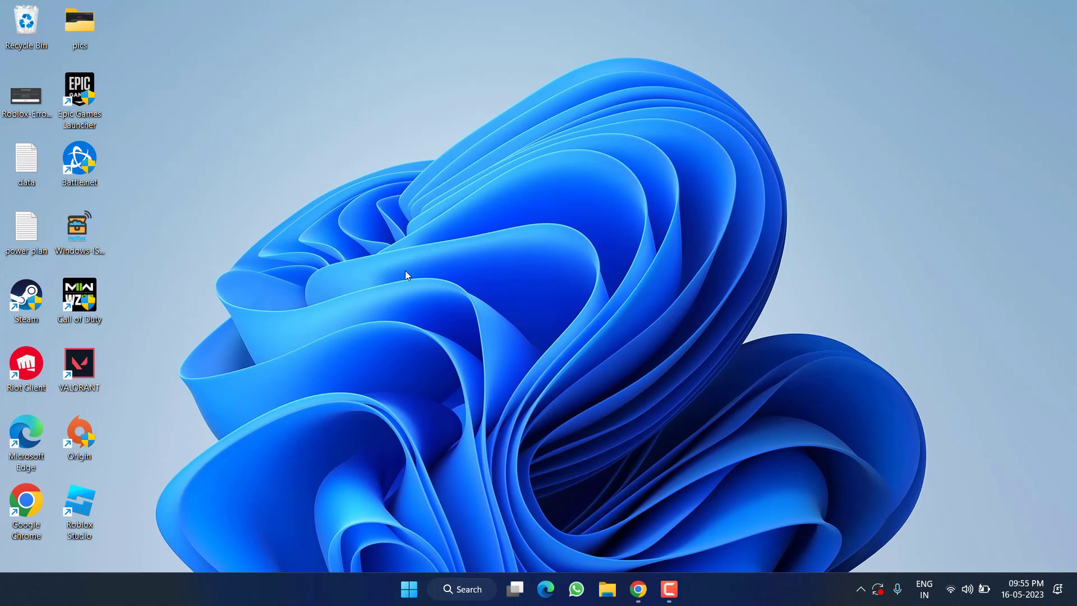
- Open Windows Security's list of apps allowed through the firewall and unlock it for changes
{"action": "left_click", "coordinate": [409, 590]}
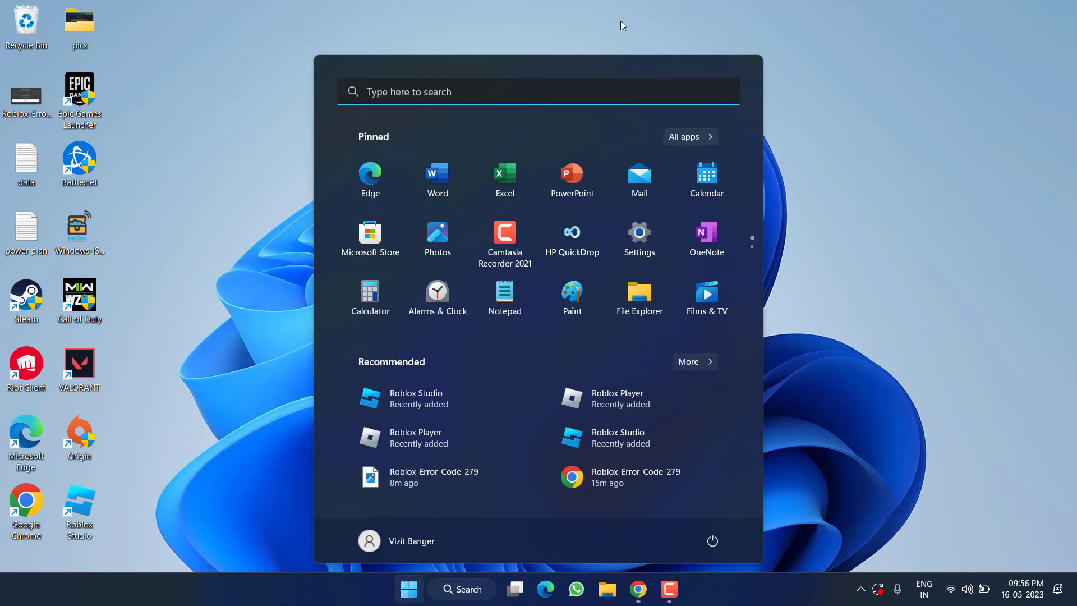
{"action": "type", "text": "windows"}
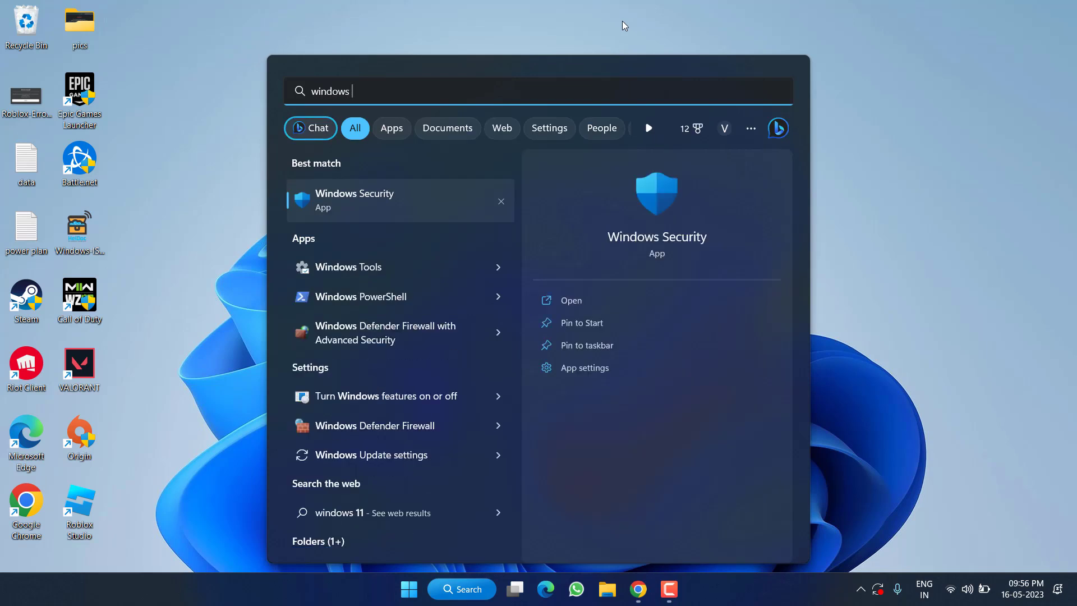
{"action": "left_click", "coordinate": [658, 222]}
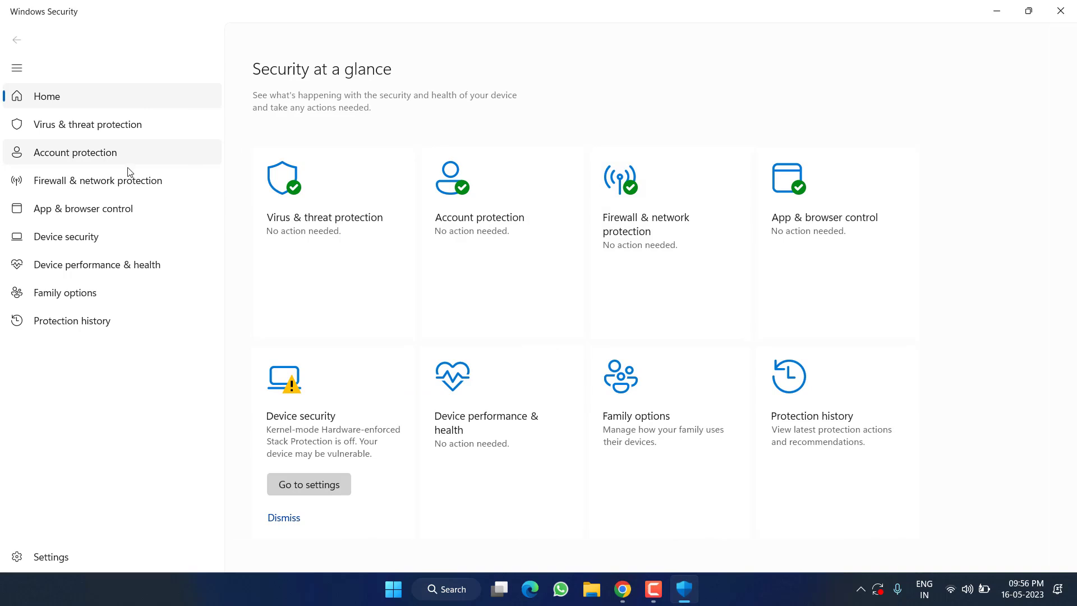
{"action": "left_click", "coordinate": [123, 191]}
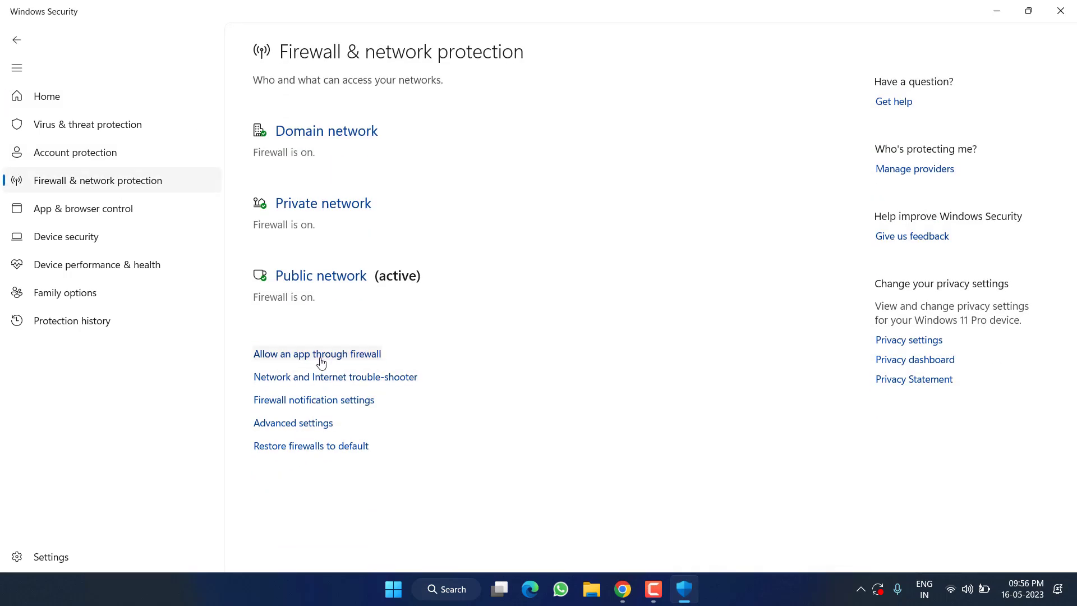
{"action": "left_click", "coordinate": [347, 356]}
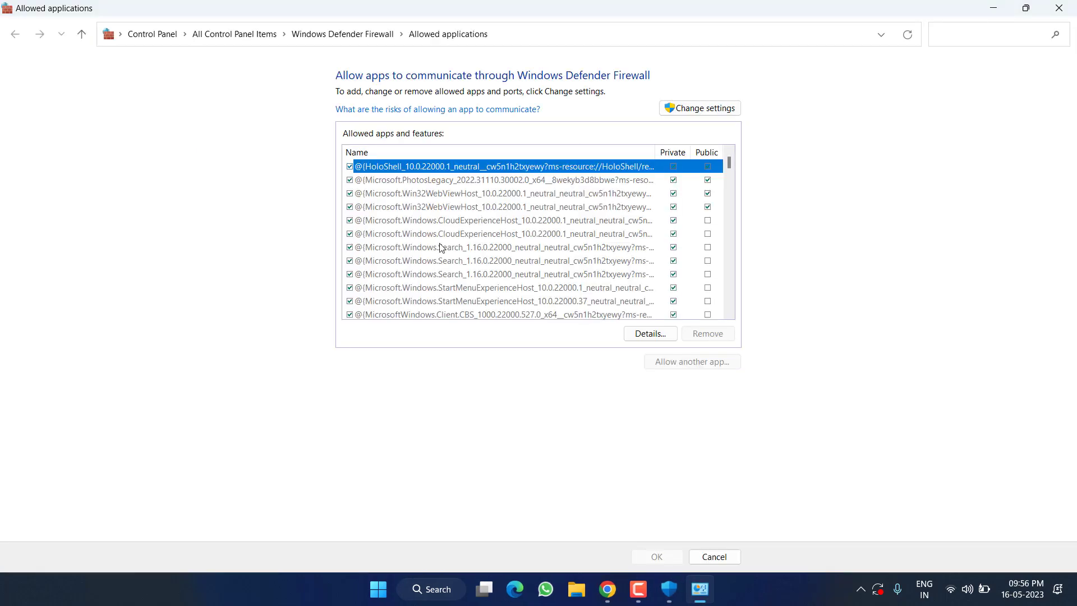
{"action": "left_click", "coordinate": [709, 110]}
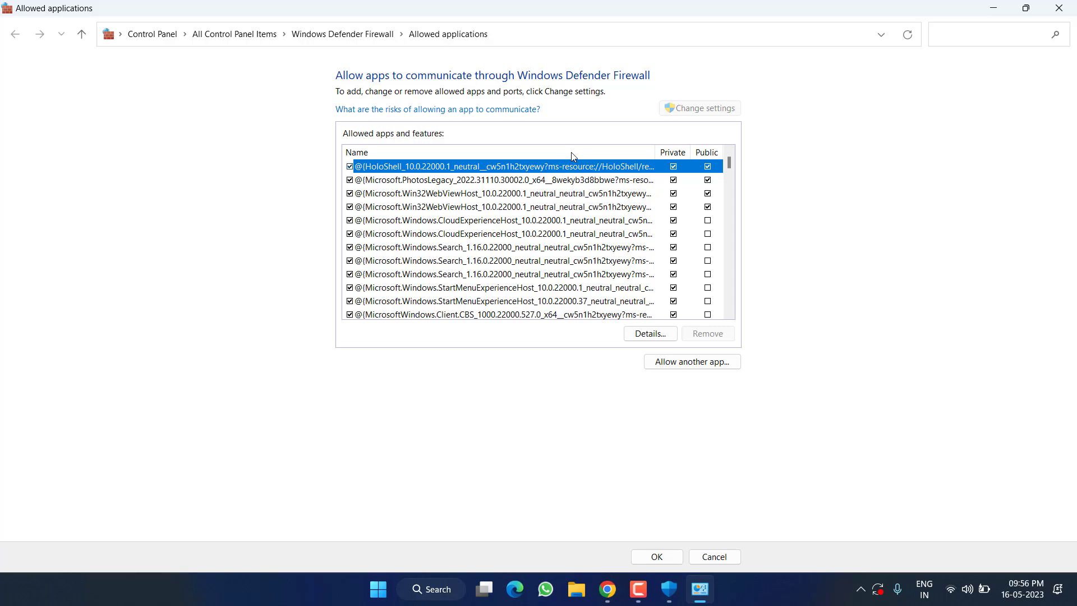
- Start adding another app and browse to the user's AppData\Local folder on C:
{"action": "left_click", "coordinate": [700, 363]}
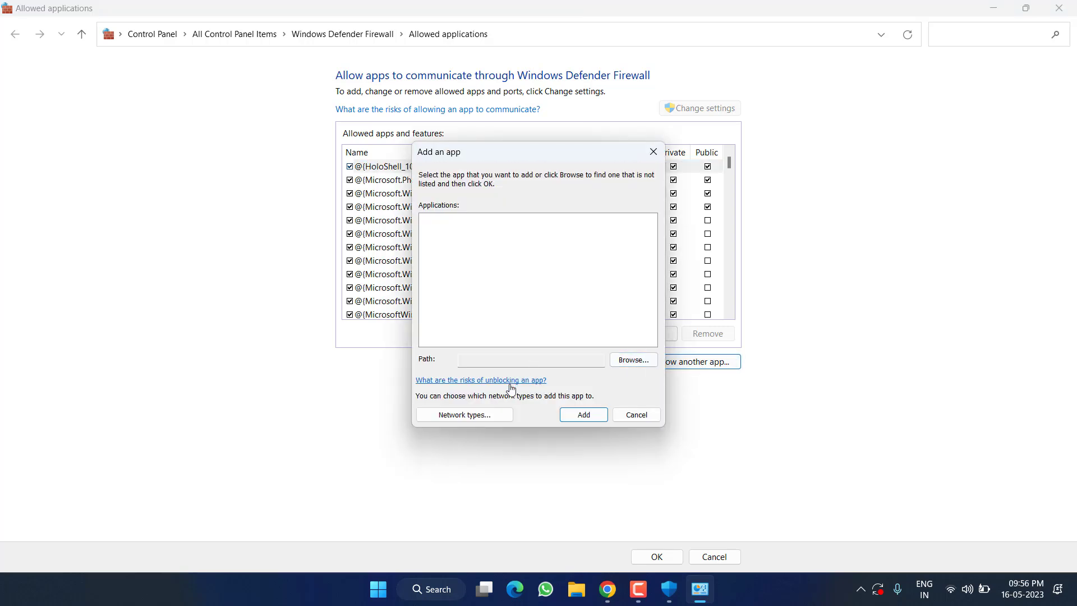
{"action": "left_click", "coordinate": [630, 363]}
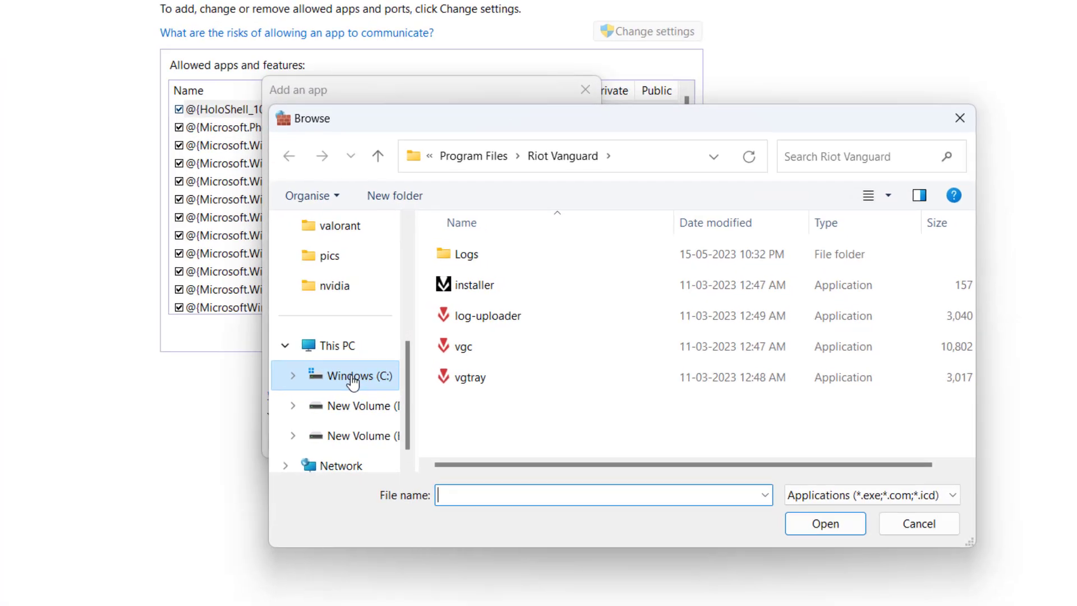
{"action": "left_click", "coordinate": [462, 364]}
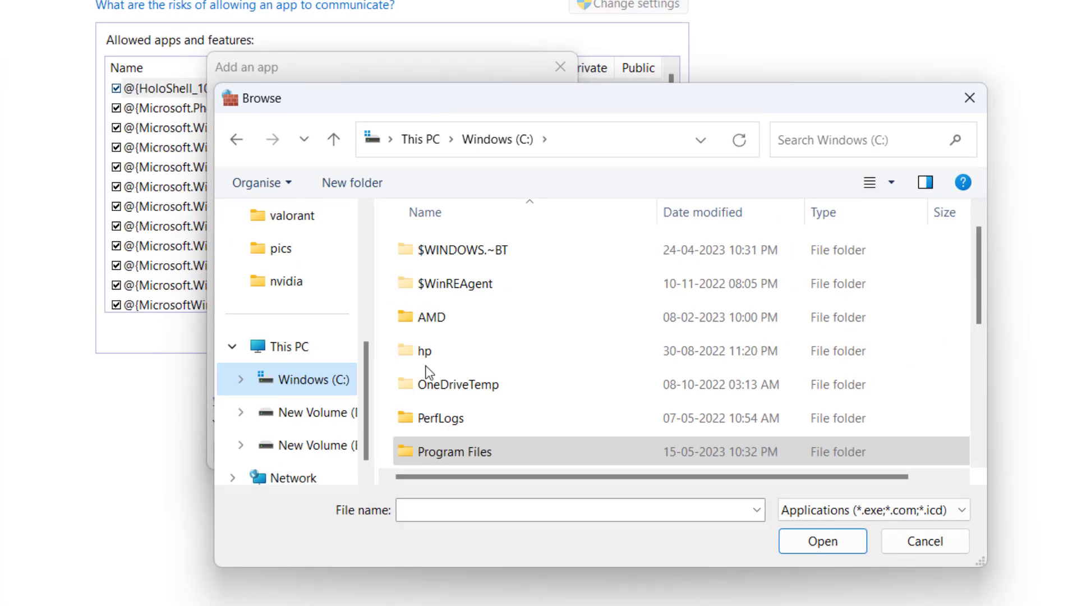
{"action": "scroll", "coordinate": [431, 365], "scroll_direction": "down", "scroll_amount": 3}
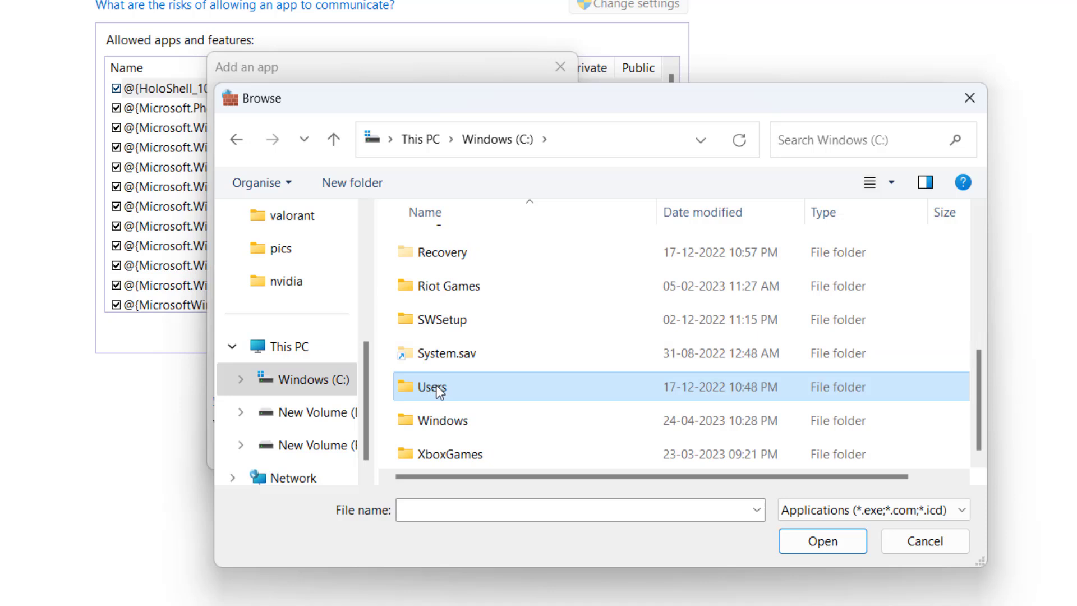
{"action": "double_click", "coordinate": [435, 385]}
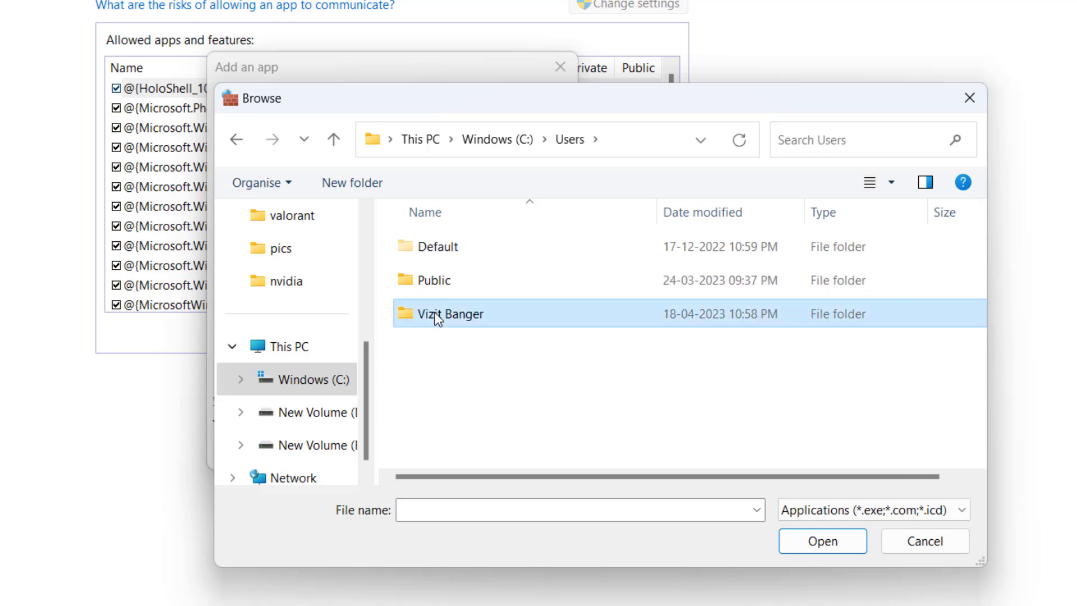
{"action": "double_click", "coordinate": [452, 314]}
{"action": "double_click", "coordinate": [437, 349]}
{"action": "double_click", "coordinate": [435, 248]}
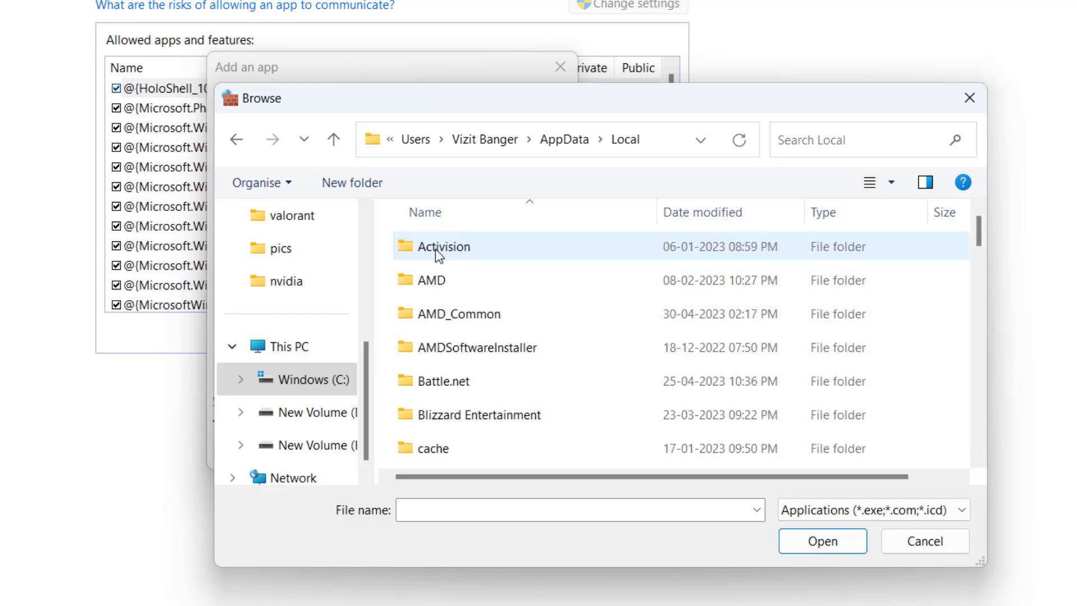
- Choose RobloxStudioLauncherBeta from Roblox\Versions as the app to allow
{"action": "key", "text": "r"}
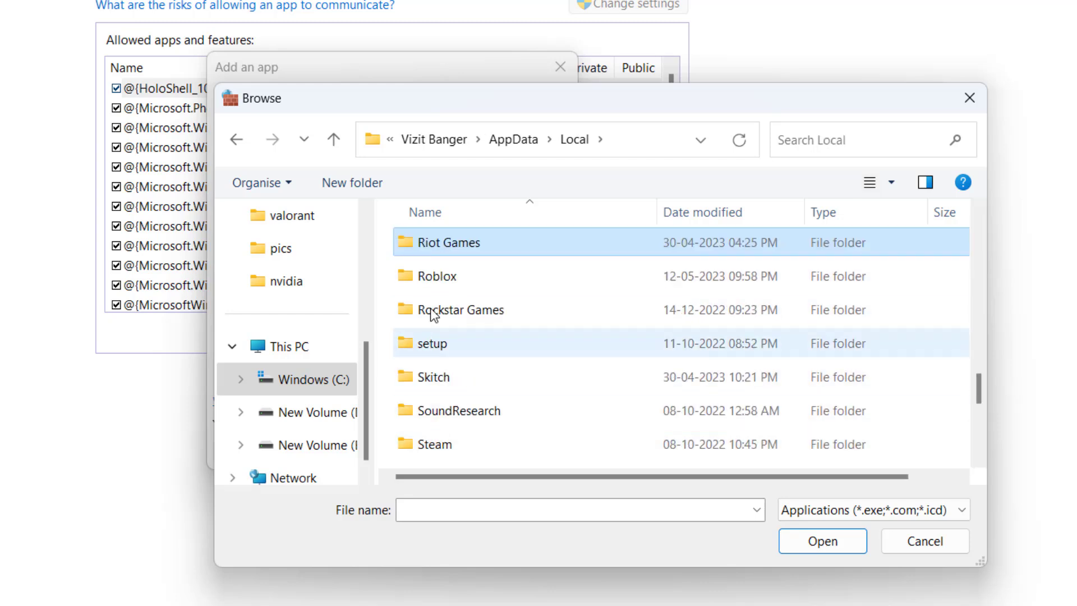
{"action": "double_click", "coordinate": [433, 285]}
{"action": "scroll", "coordinate": [478, 374], "scroll_direction": "down", "scroll_amount": 2}
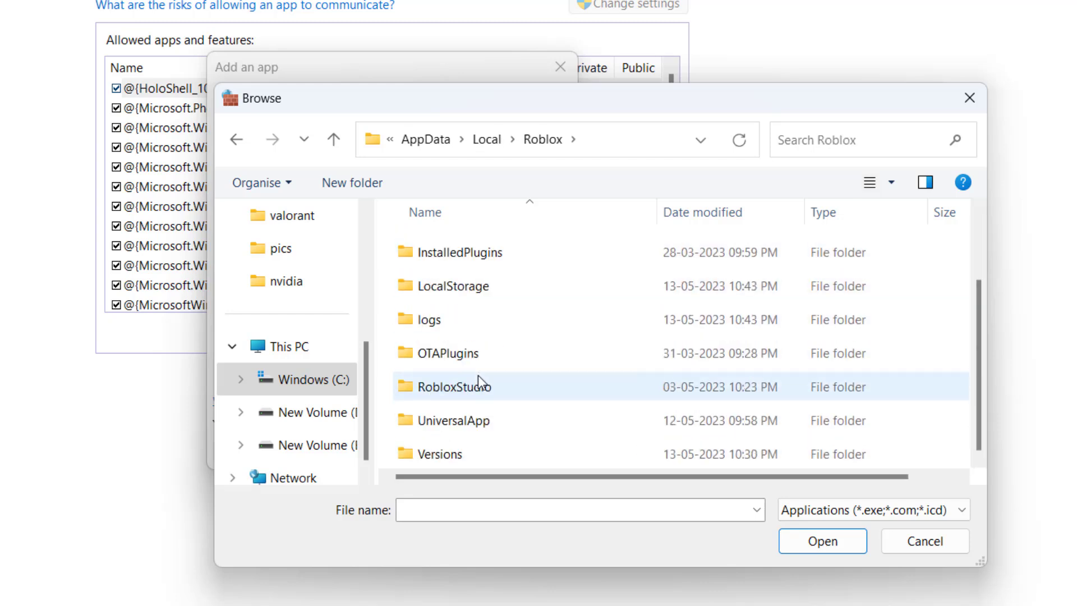
{"action": "left_click", "coordinate": [462, 455]}
{"action": "double_click", "coordinate": [451, 456]}
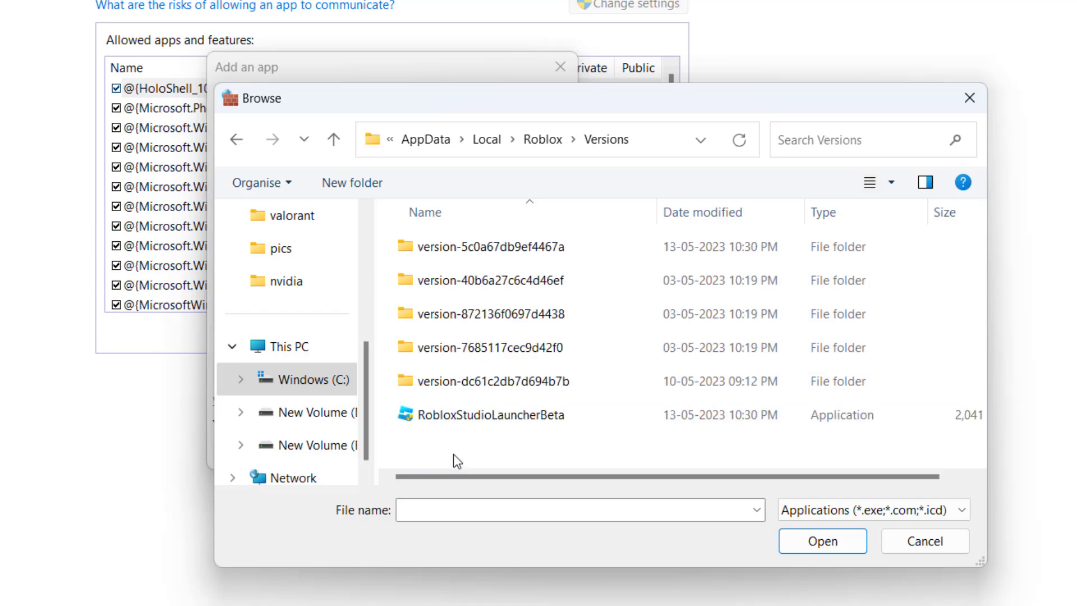
{"action": "left_click", "coordinate": [449, 426]}
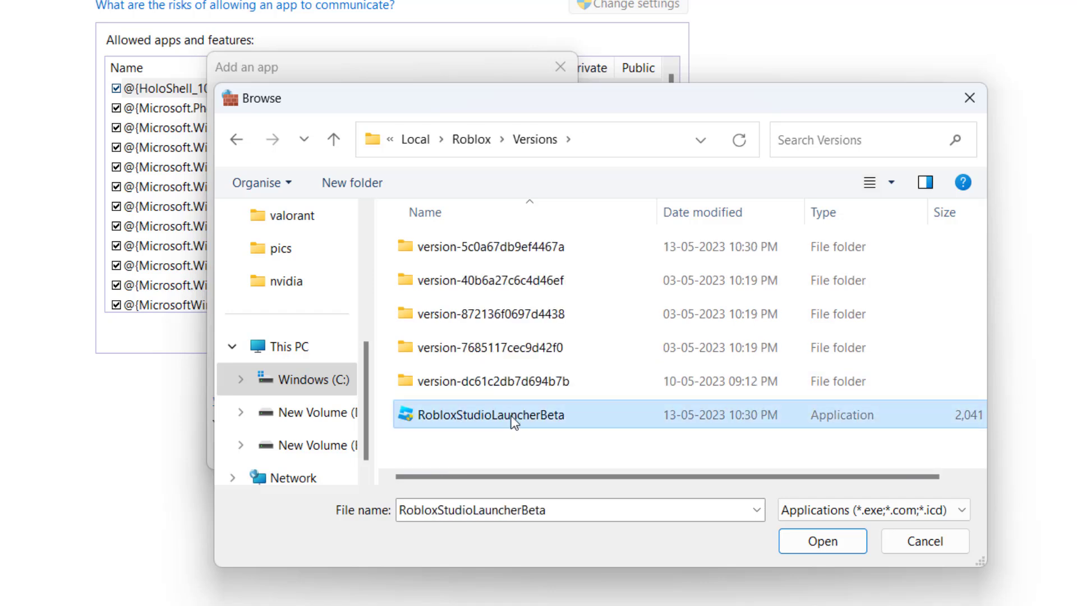
{"action": "double_click", "coordinate": [514, 422]}
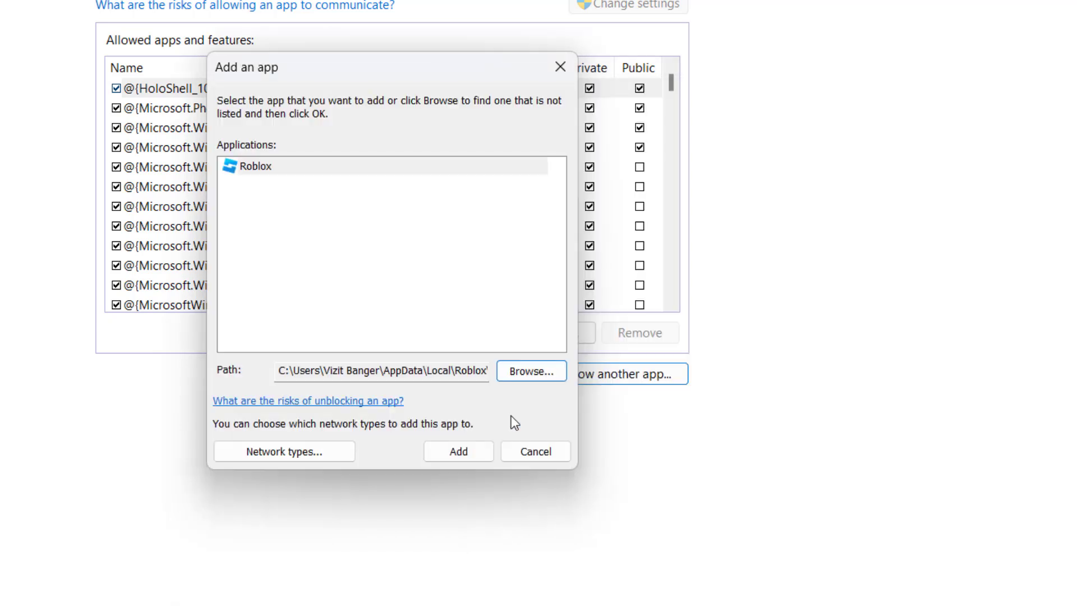
- Add Roblox, allow it on private and public networks, save, and close Windows Security
{"action": "left_click", "coordinate": [459, 453]}
{"action": "scroll", "coordinate": [317, 263], "scroll_direction": "down", "scroll_amount": 2}
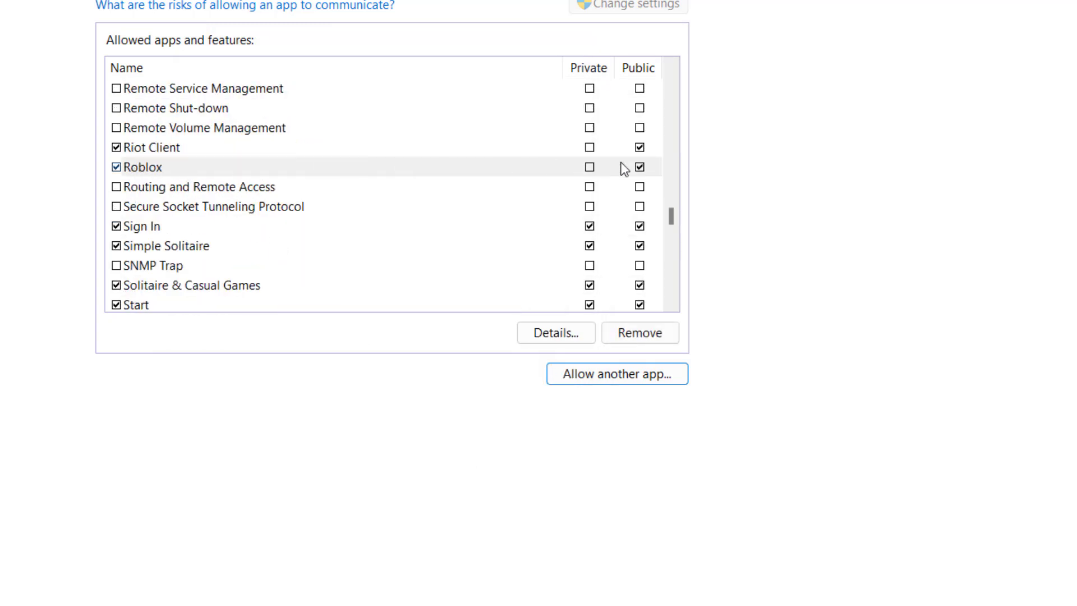
{"action": "left_click", "coordinate": [590, 166]}
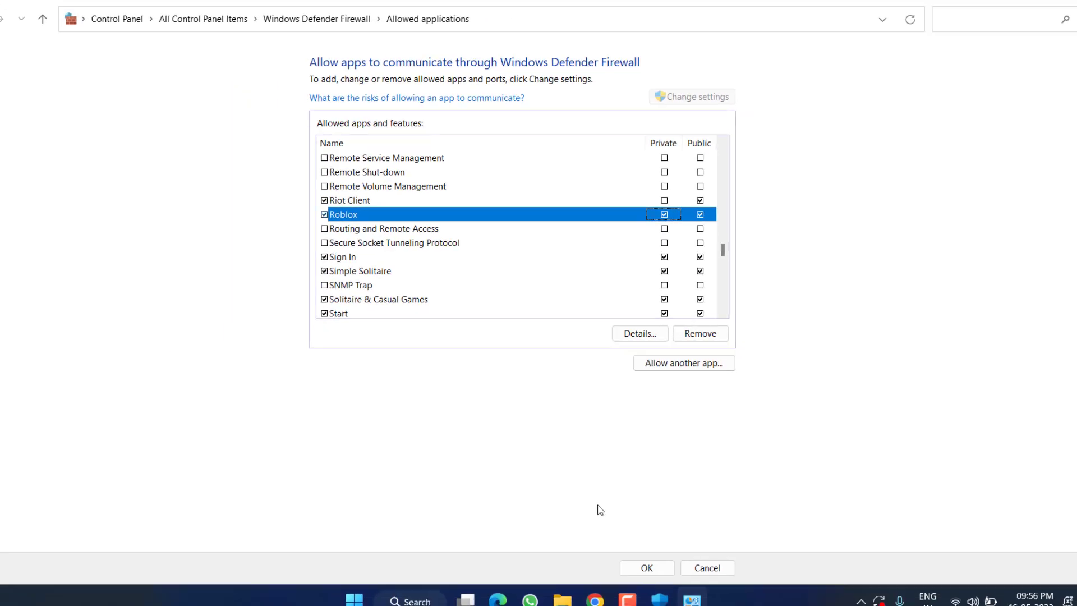
{"action": "left_click", "coordinate": [647, 568]}
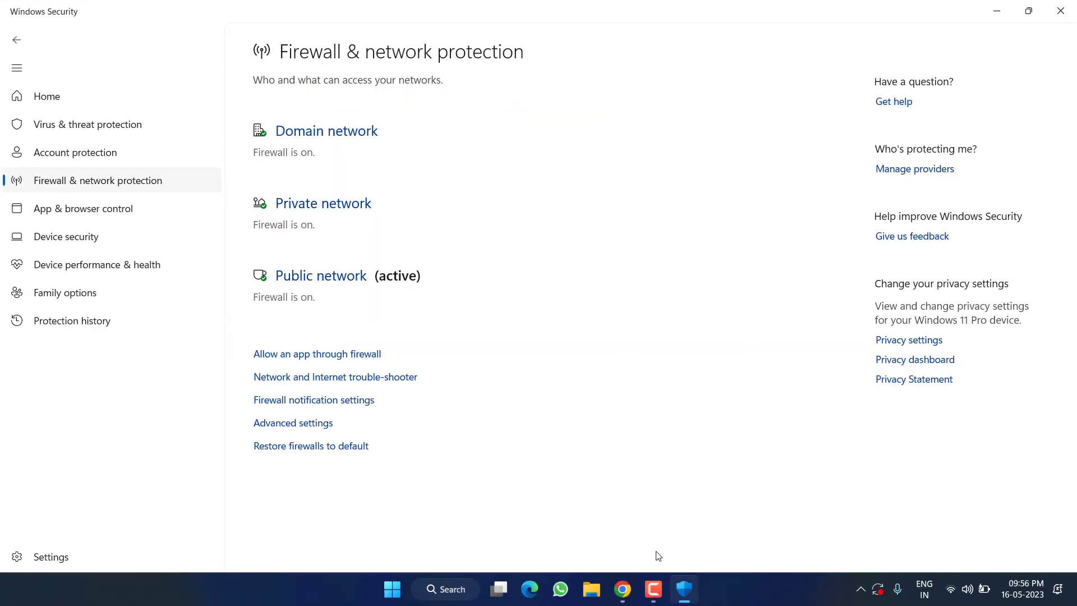
{"action": "left_click", "coordinate": [1061, 11]}
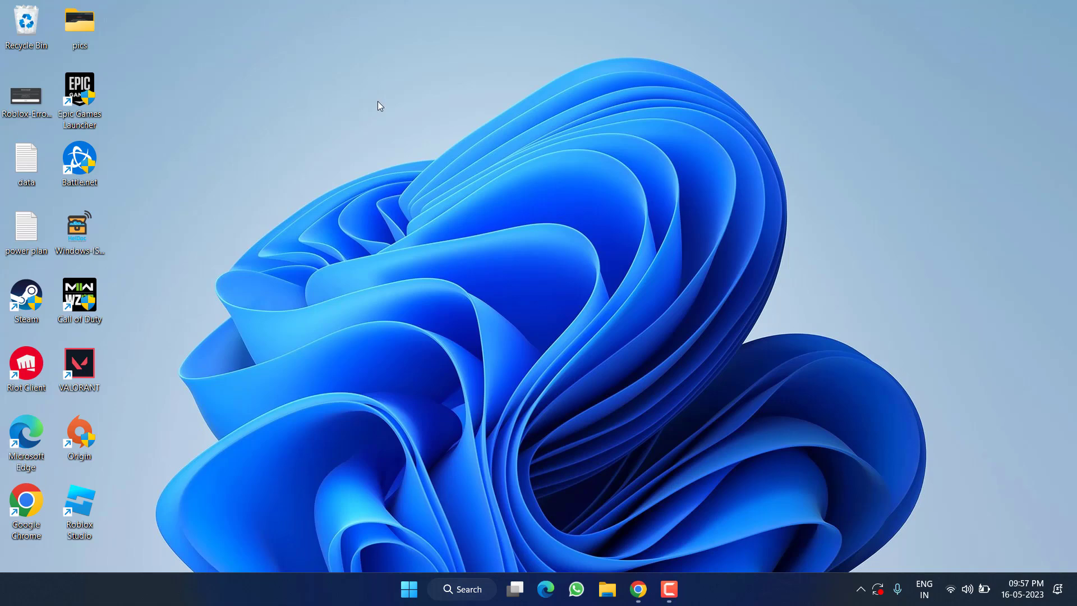
- Launch Command Prompt as administrator from a cmd Start search
{"action": "left_click", "coordinate": [414, 599]}
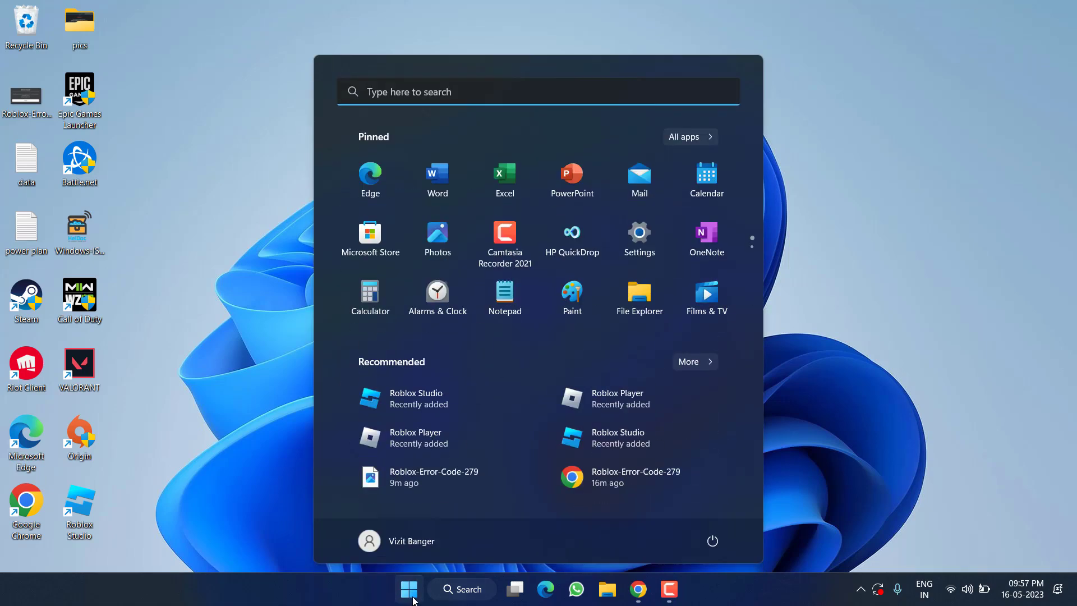
{"action": "type", "text": "cmd"}
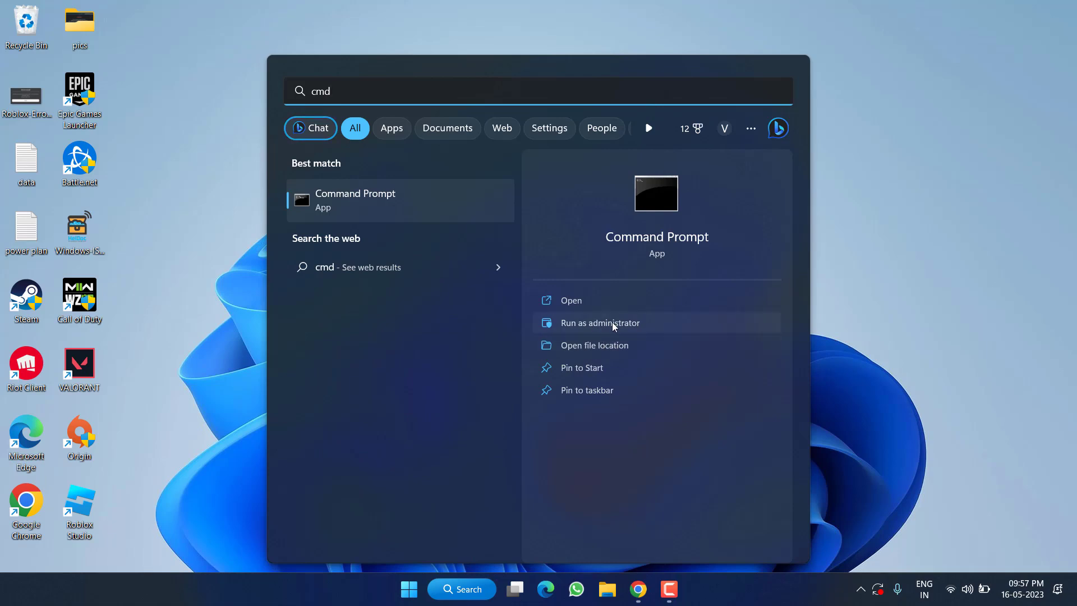
{"action": "left_click", "coordinate": [593, 322]}
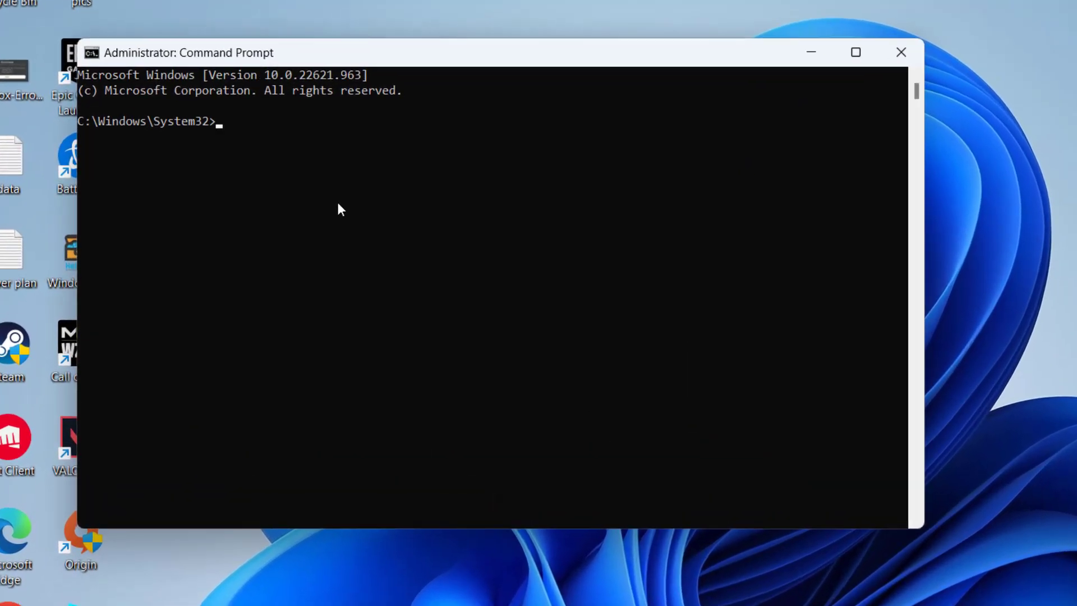
- Run netsh winsock reset, netsh int ip reset and ipconfig /flushdns
{"action": "type", "text": "netsh win"}
{"action": "type", "text": "sock"}
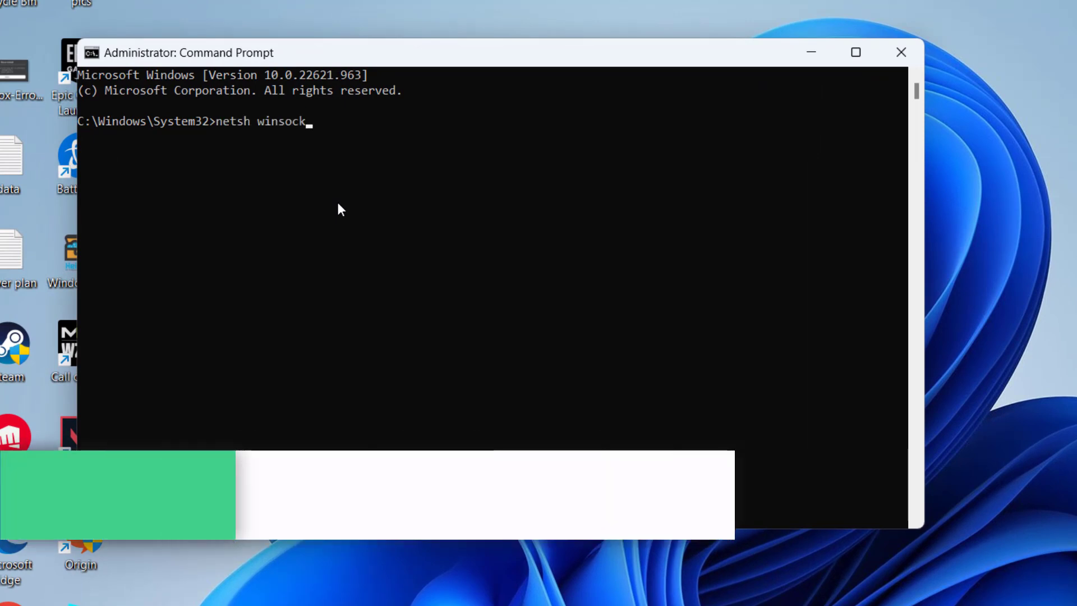
{"action": "type", "text": " reset"}
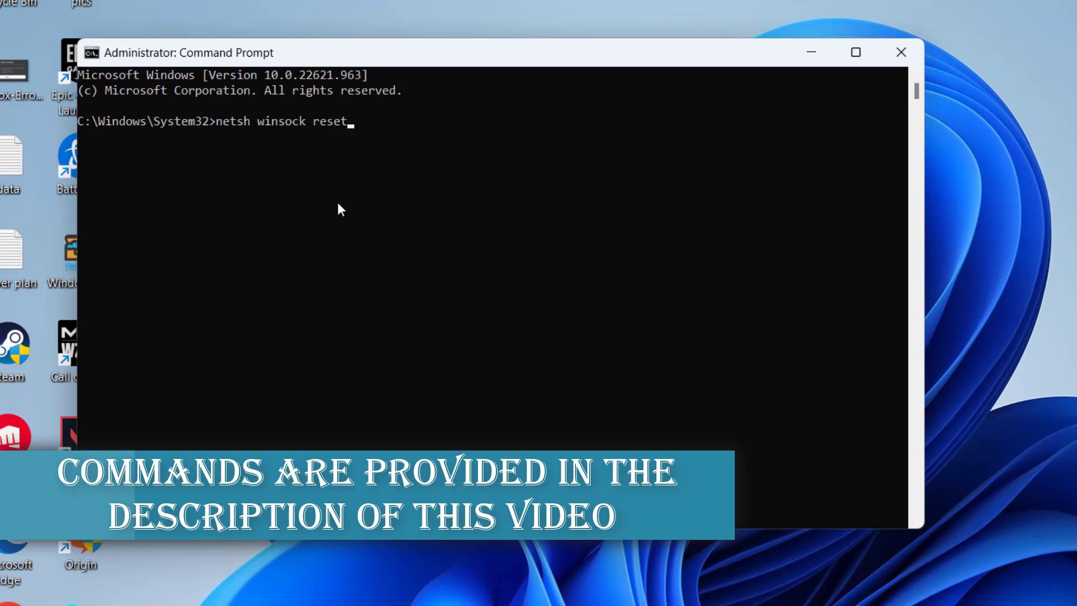
{"action": "key", "text": "Return"}
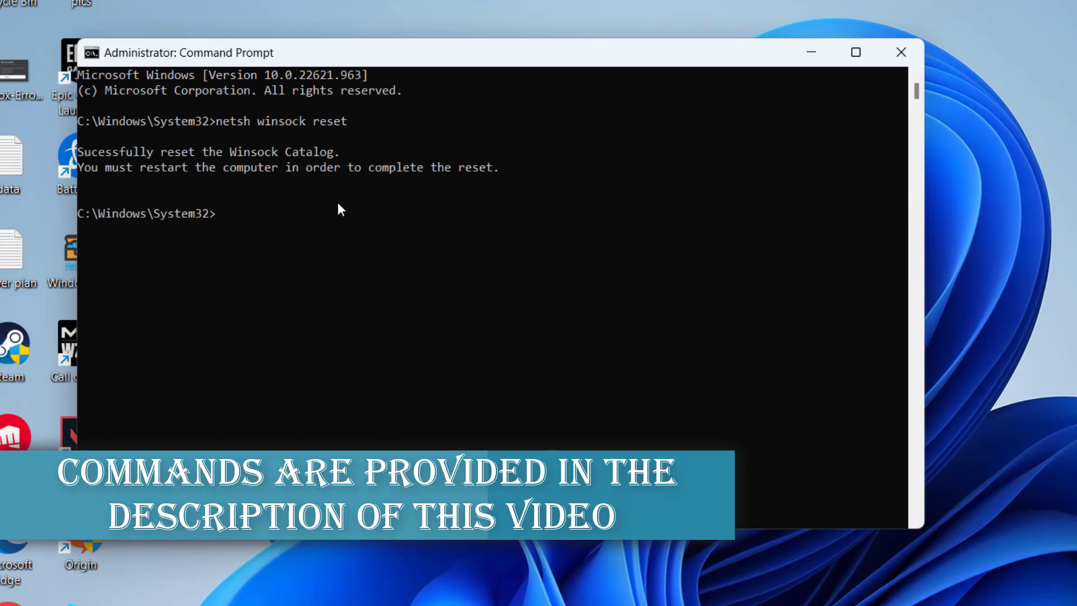
{"action": "type", "text": "netsh int ip reset"}
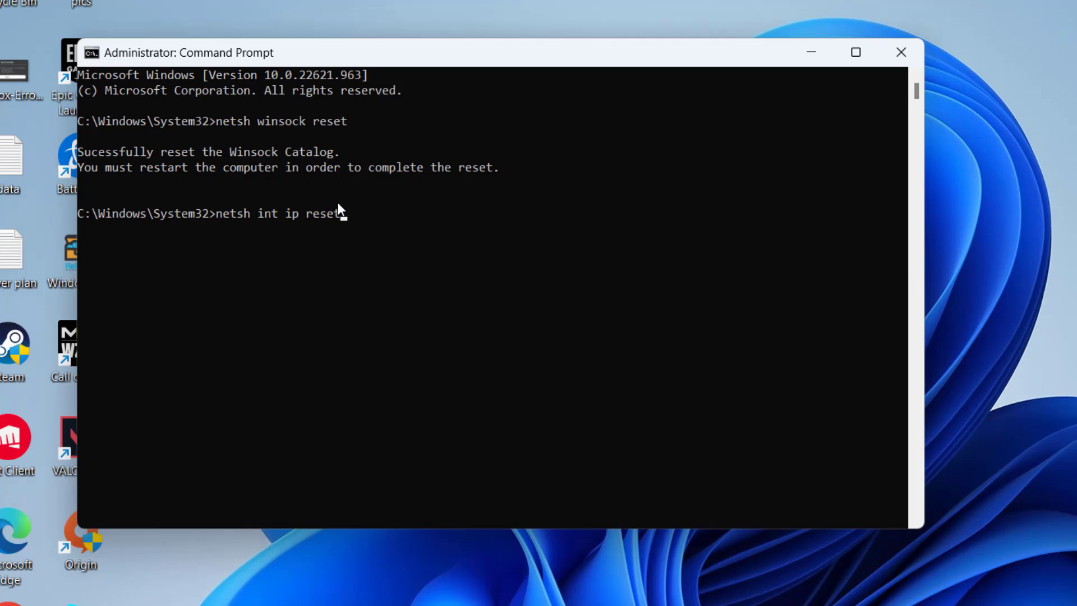
{"action": "key", "text": "Return"}
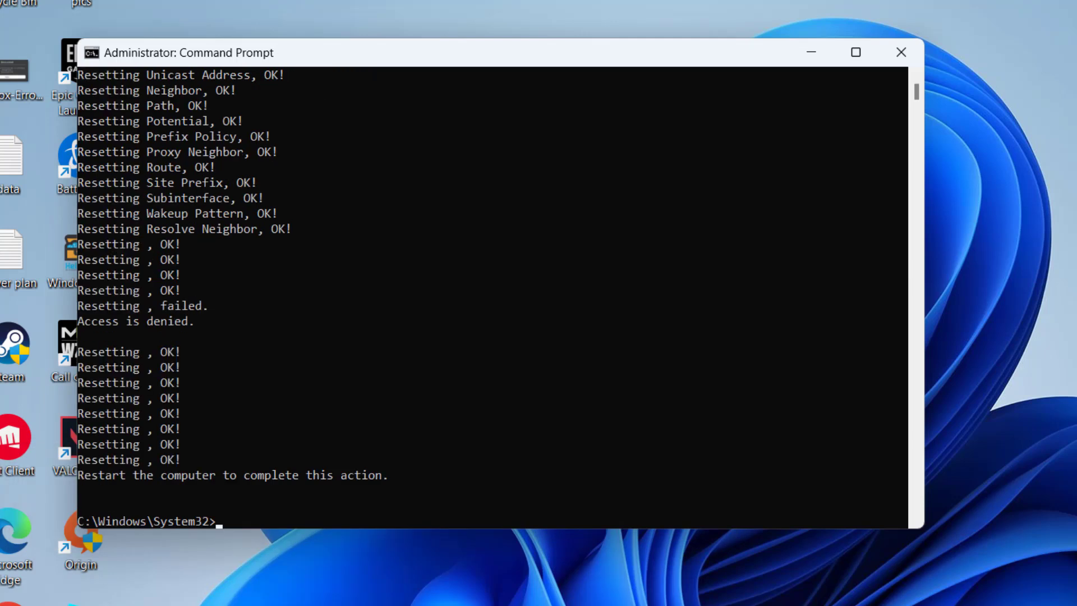
{"action": "type", "text": "ipconfig /flushdns"}
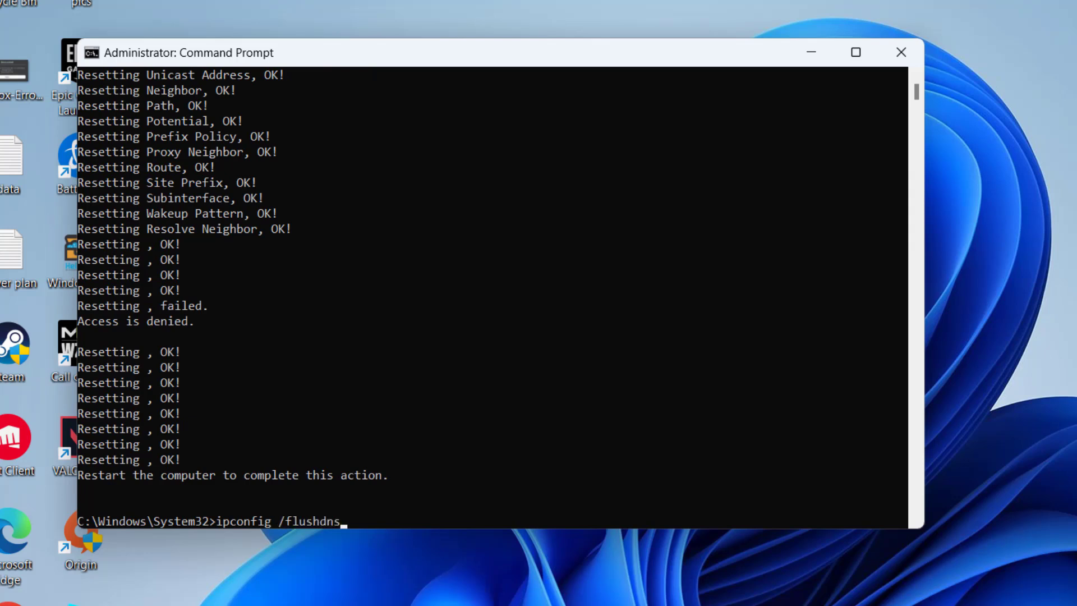
{"action": "key", "text": "Return"}
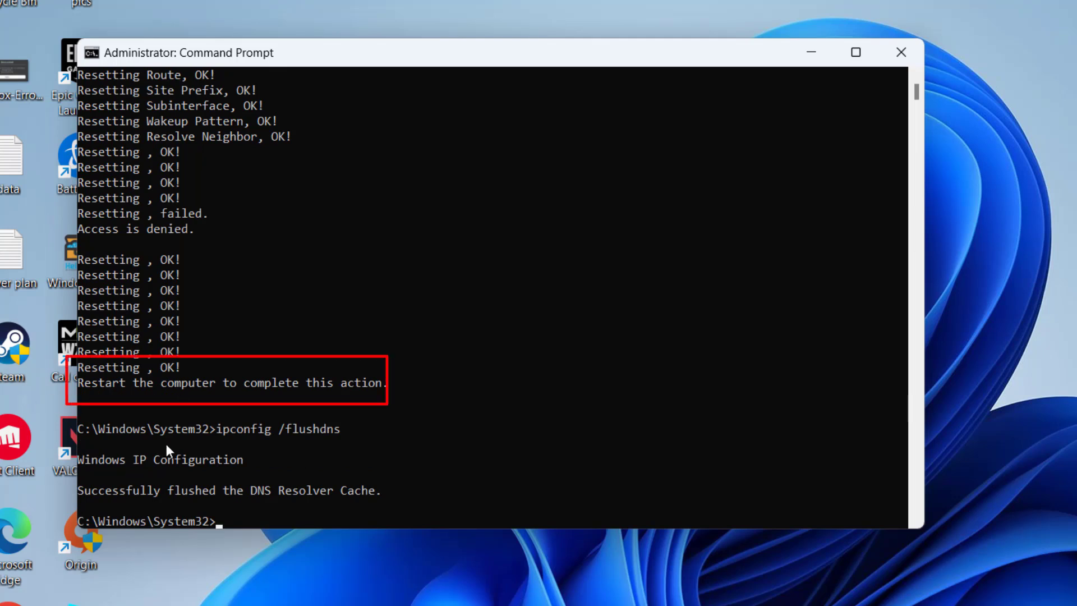
- Close the administrator Command Prompt window
{"action": "left_click", "coordinate": [901, 52]}
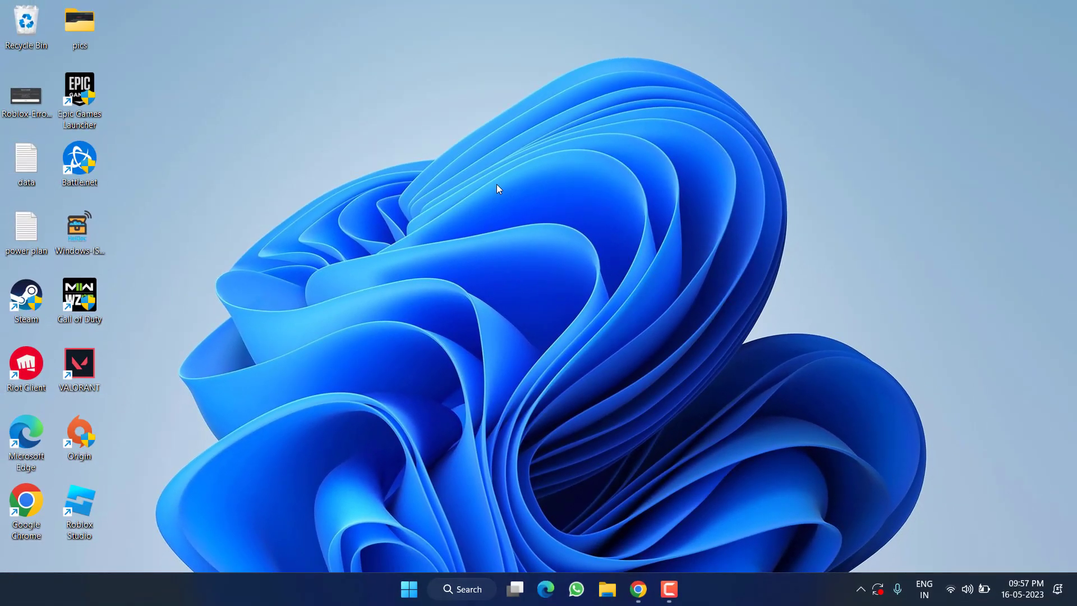